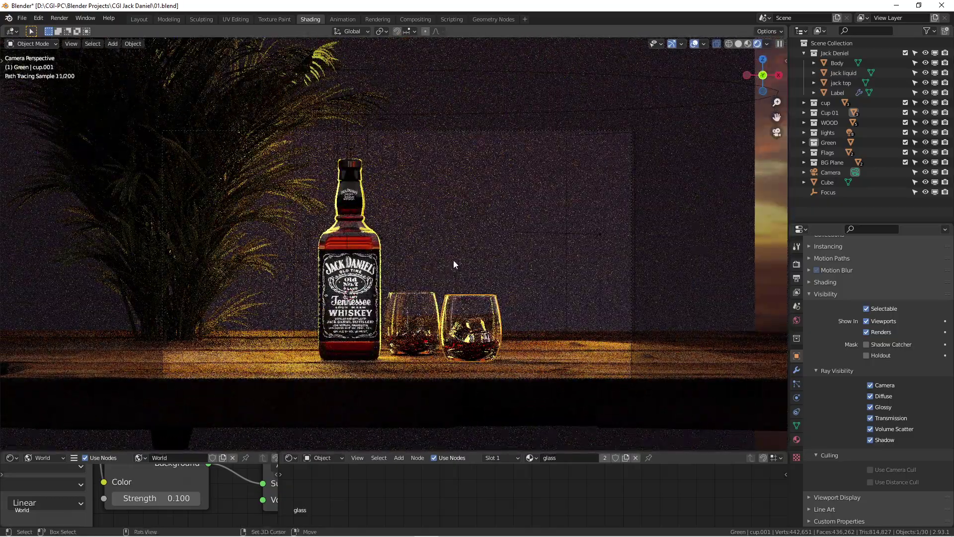
# Examine the bottle, glasses, plant and wooden table from the camera view and from a wider angle.
pyautogui.keyDown('shift'); pyautogui.moveTo(448, 263); pyautogui.dragTo(500, 240, button='middle'); pyautogui.keyUp('shift')
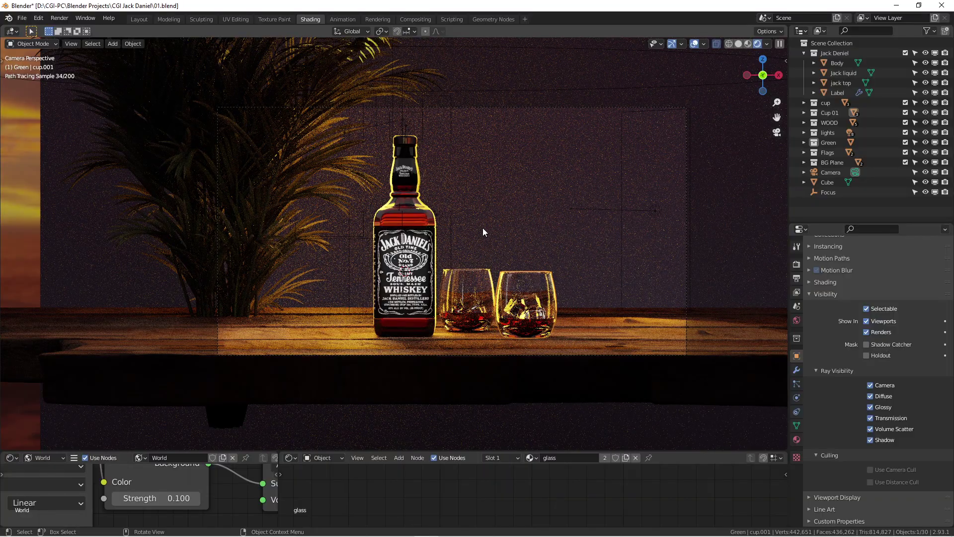
pyautogui.moveTo(478, 235); pyautogui.dragTo(469, 243, button='middle')
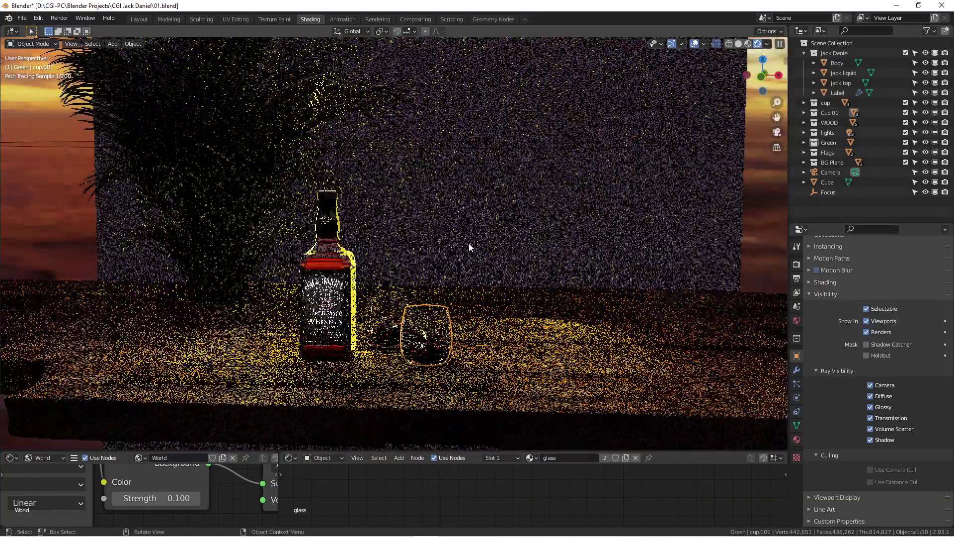
pyautogui.scroll(-2, 435, 271)
pyautogui.press('KP_0')
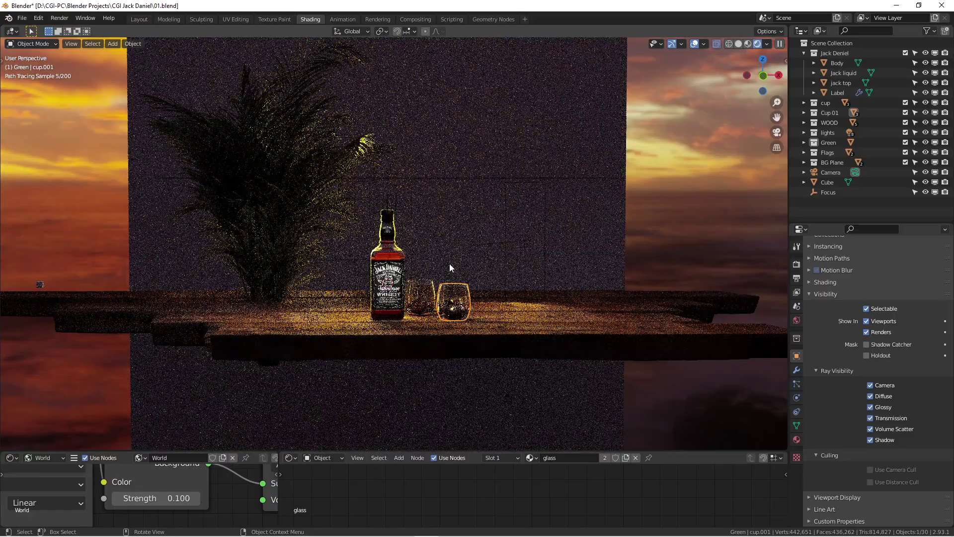
pyautogui.scroll(2, 450, 263)
pyautogui.scroll(2, 440, 269)
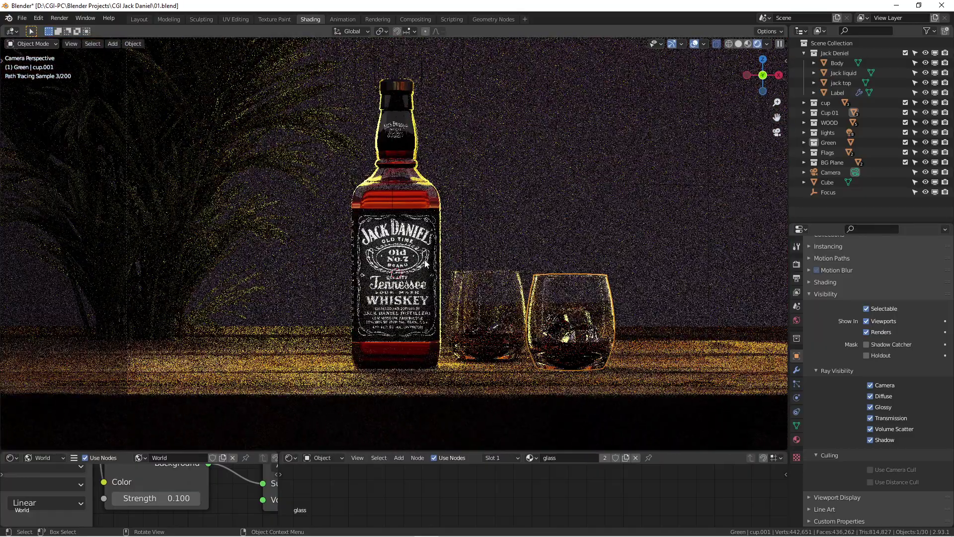
pyautogui.scroll(-2, 448, 240)
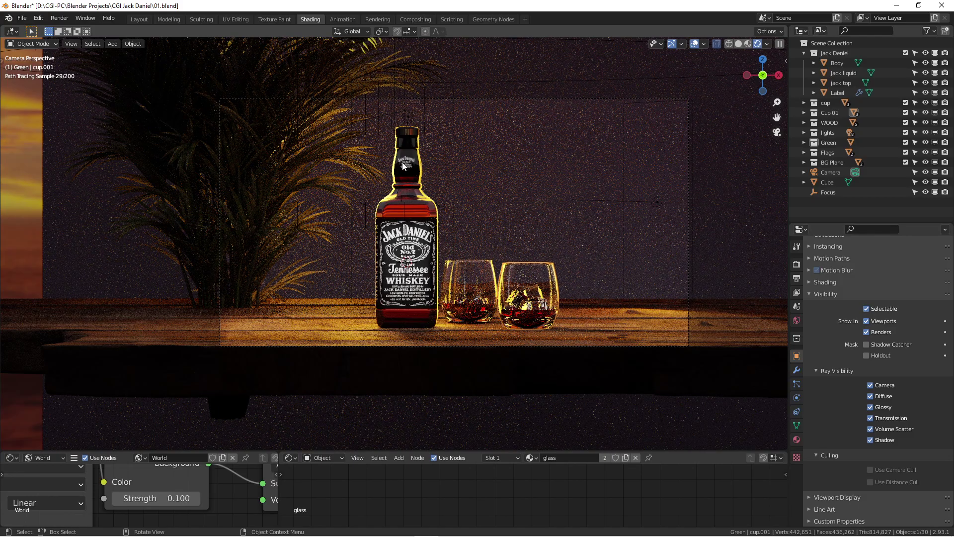
pyautogui.scroll(-1, 514, 220)
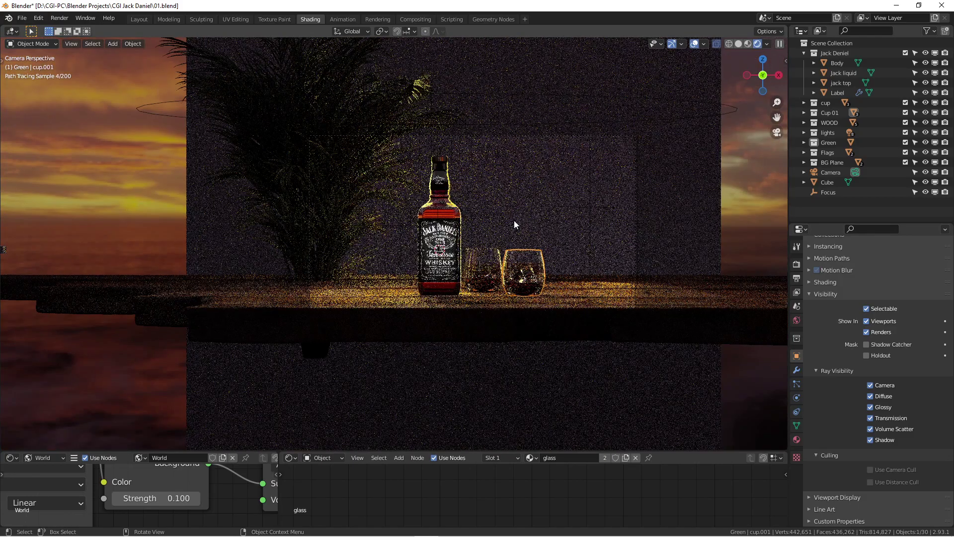
pyautogui.scroll(-1, 463, 276)
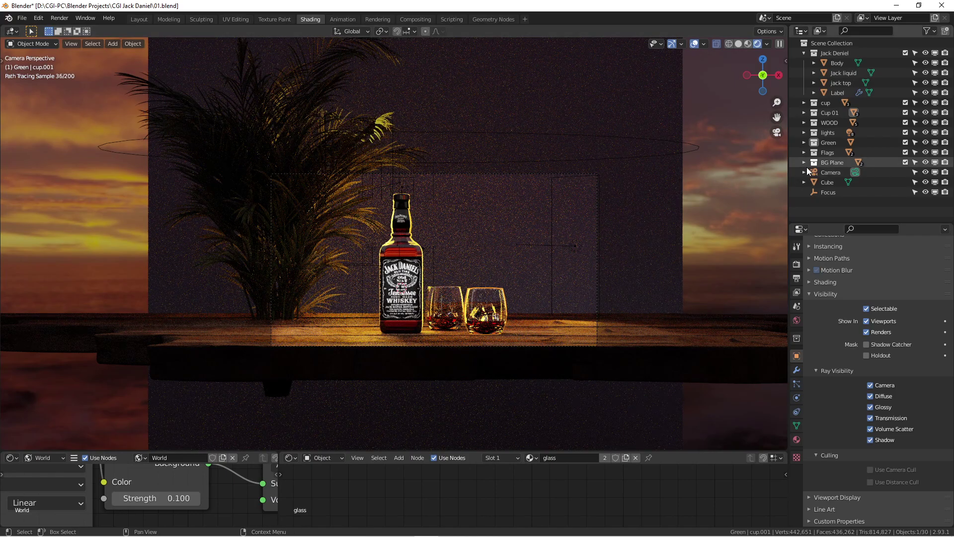
# Exclude the BG Plane collection from the view layer and inspect the bottle and glasses against the sky.
pyautogui.click(905, 162)
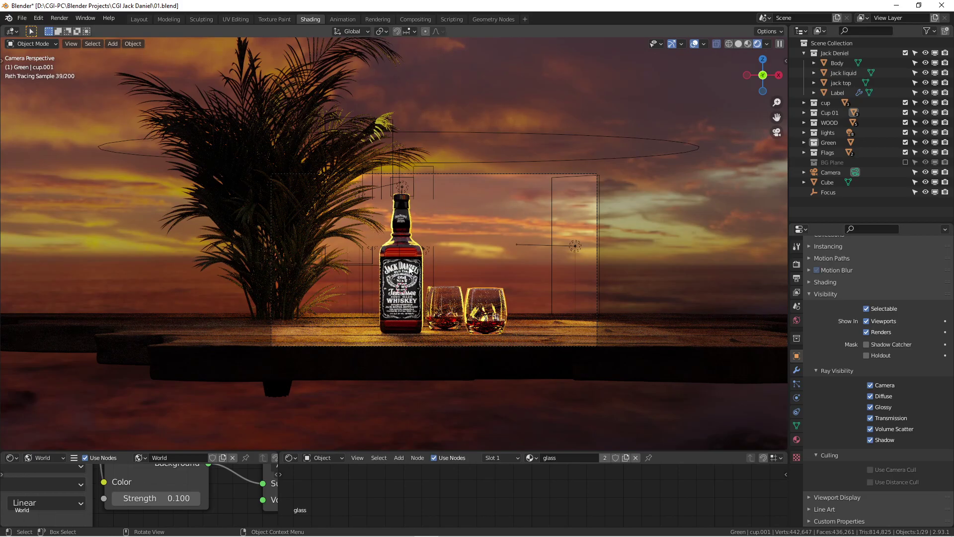
pyautogui.scroll(2, 410, 270)
pyautogui.scroll(1, 411, 270)
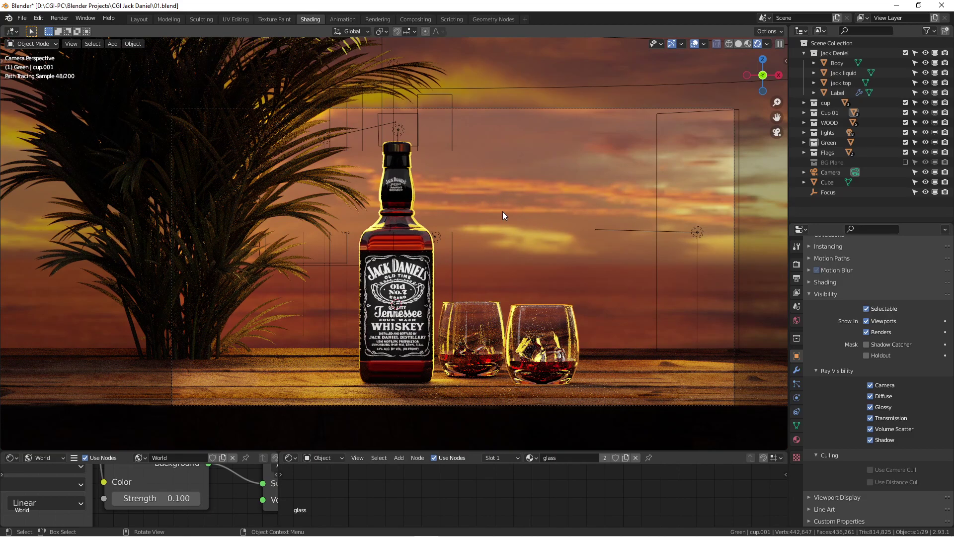
pyautogui.scroll(-1, 503, 212)
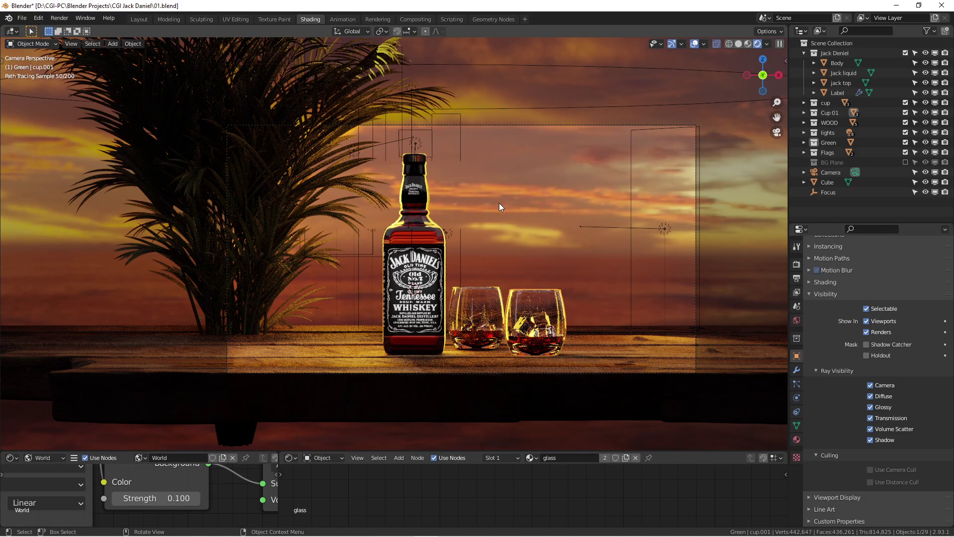
pyautogui.scroll(-1, 443, 212)
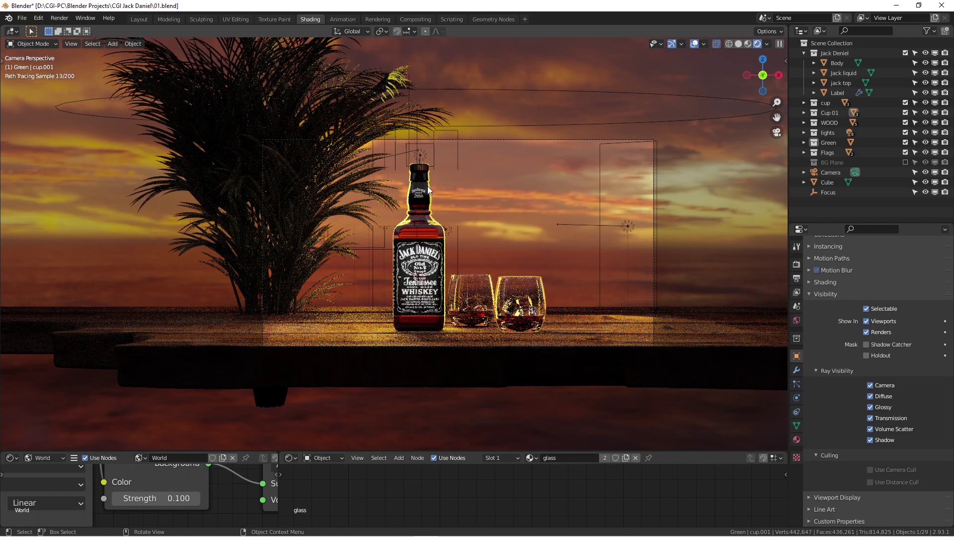
pyautogui.scroll(3, 422, 189)
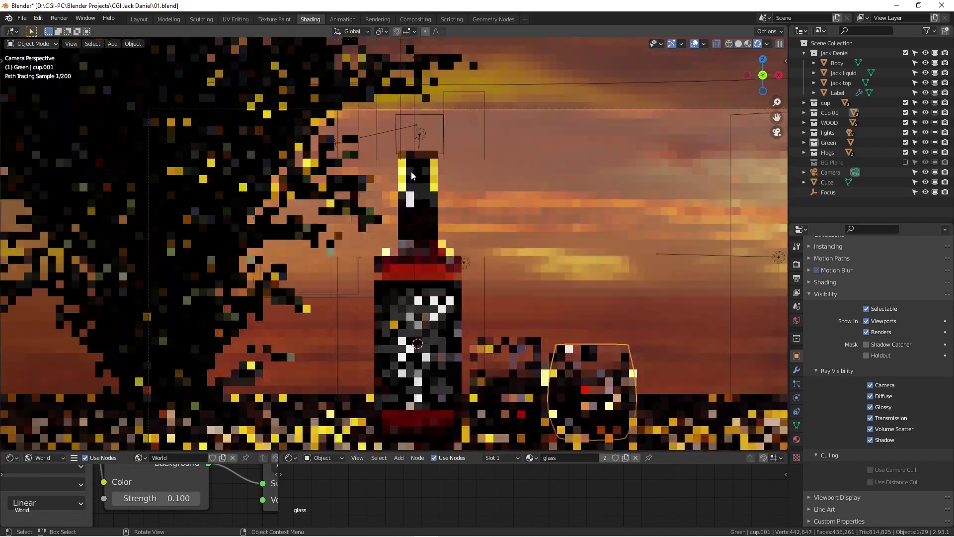
pyautogui.scroll(-1, 411, 171)
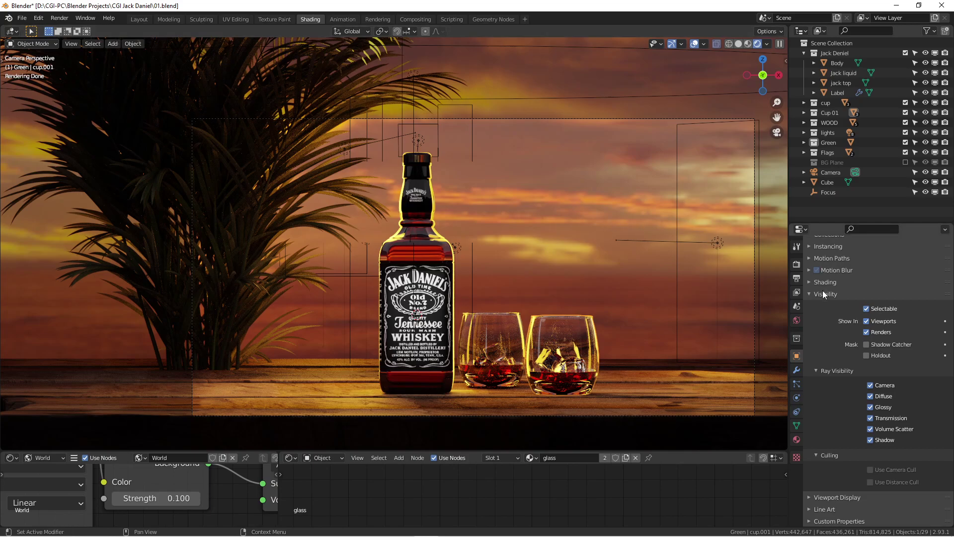
# Enable Holdout in the visibility settings of the bottle's Body object.
pyautogui.moveTo(860, 223); pyautogui.dragTo(861, 178)
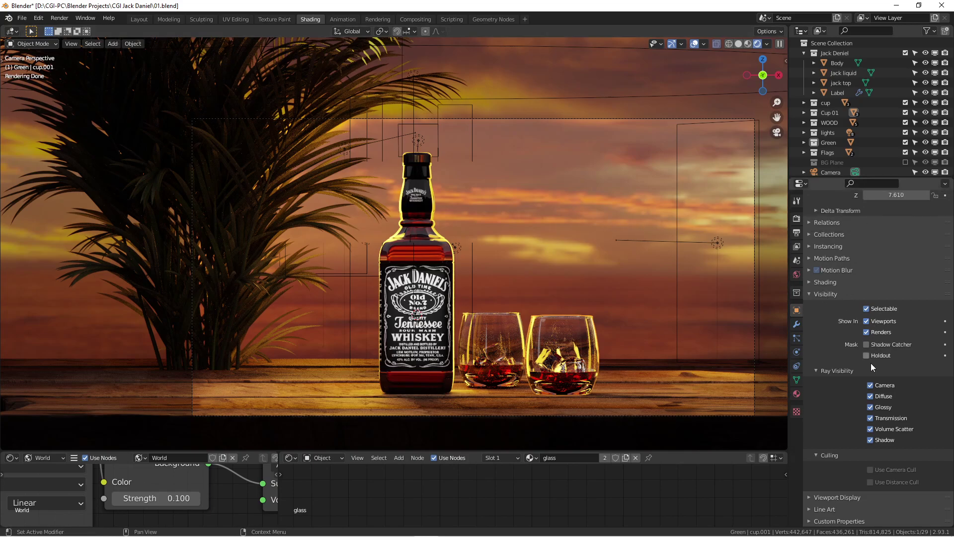
pyautogui.click(416, 260)
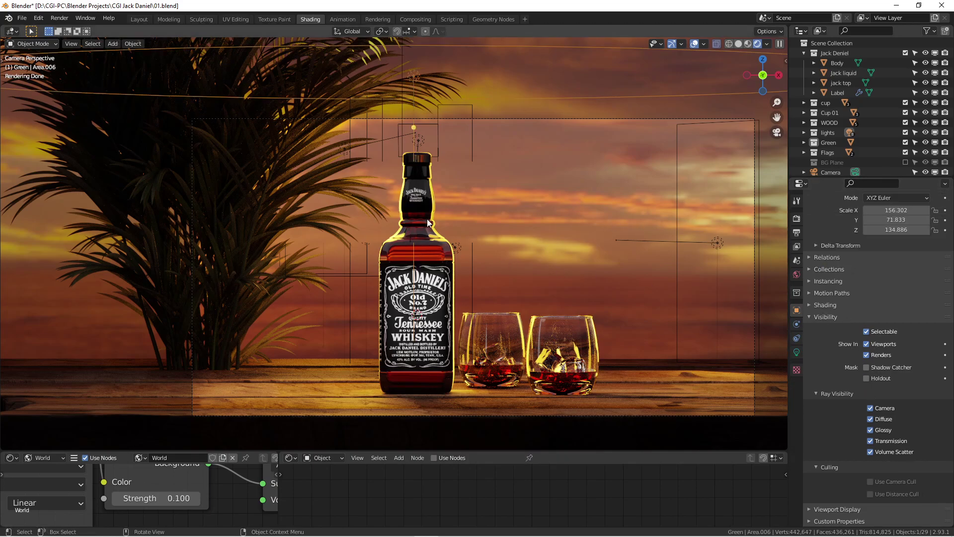
pyautogui.scroll(2, 420, 216)
pyautogui.click(419, 205)
pyautogui.scroll(-2, 419, 205)
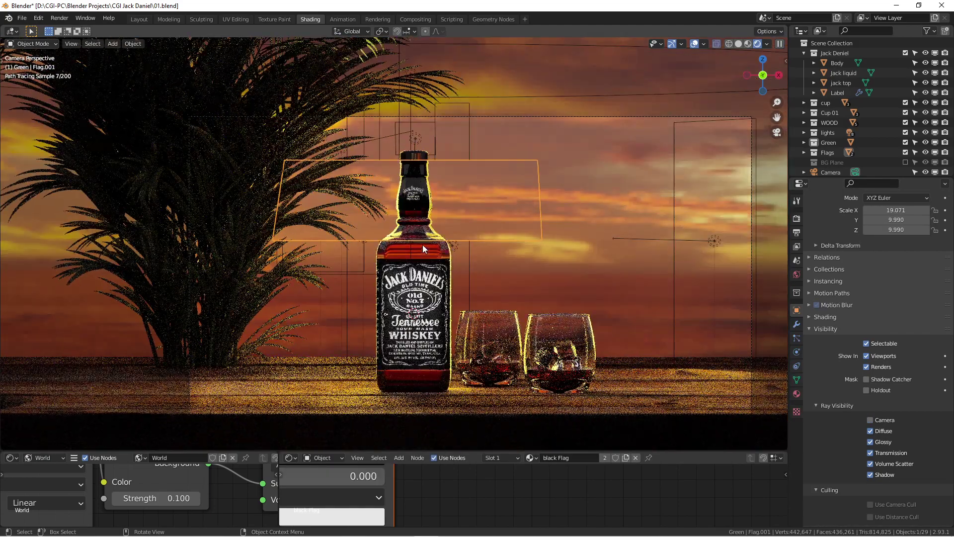
pyautogui.click(423, 245)
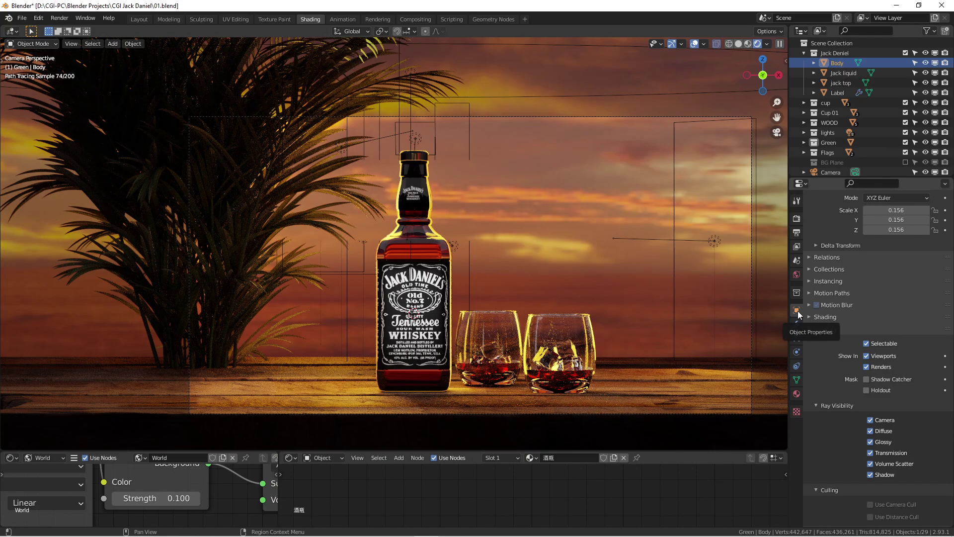
pyautogui.click(867, 391)
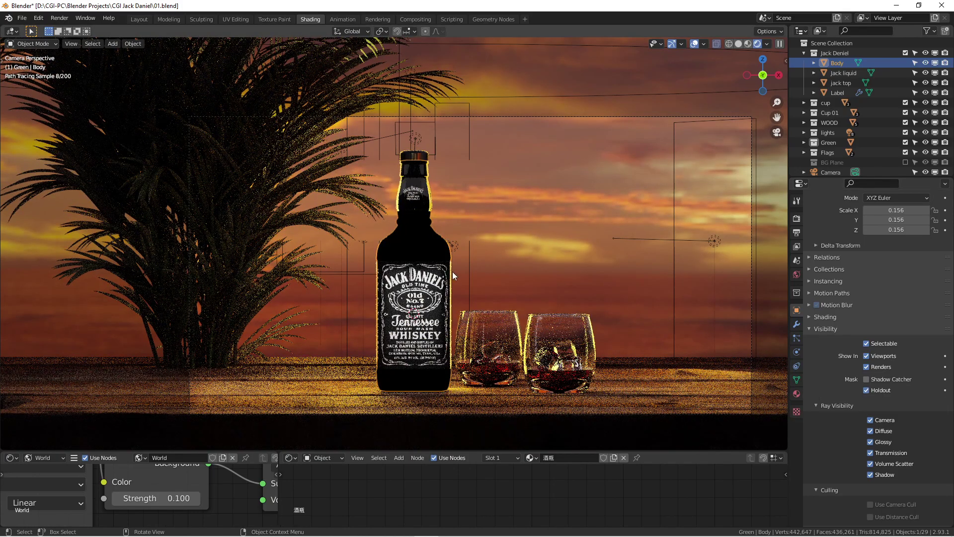
# Enable Holdout for the bottle's Label and jack top objects.
pyautogui.scroll(1, 428, 239)
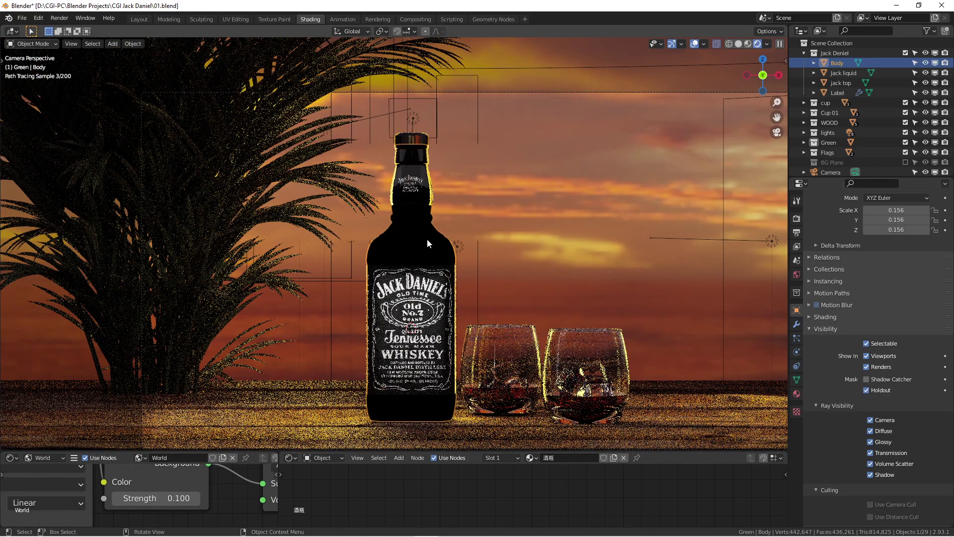
pyautogui.click(418, 306)
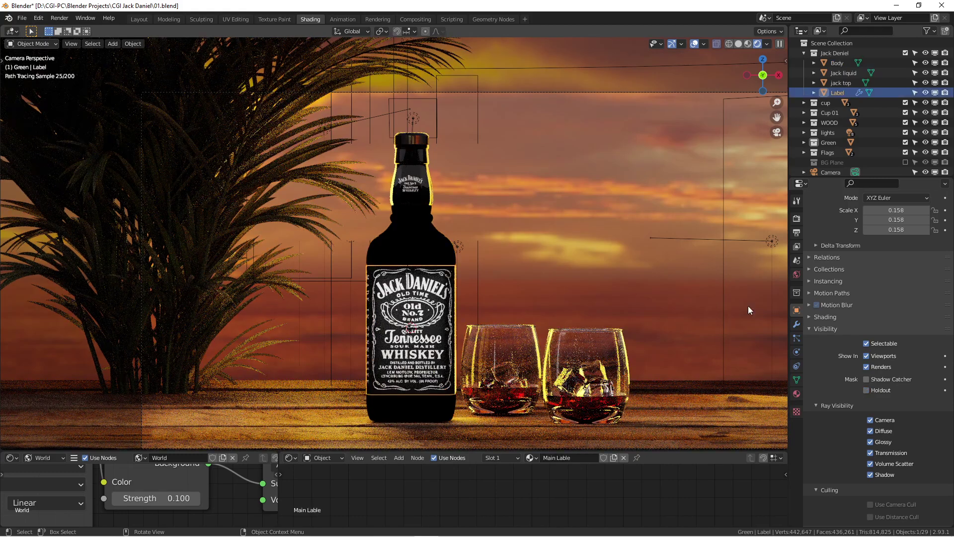
pyautogui.click(867, 390)
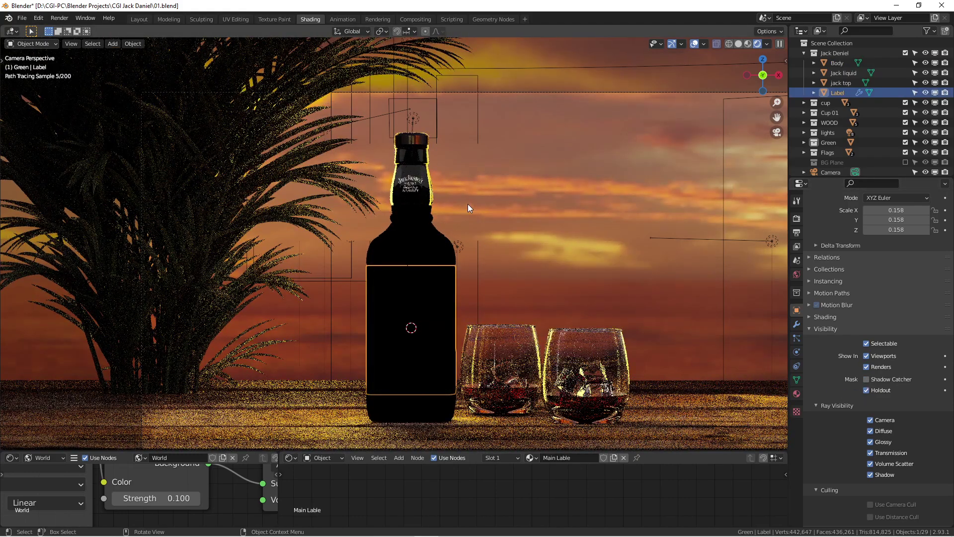
pyautogui.click(410, 174)
pyautogui.click(411, 180)
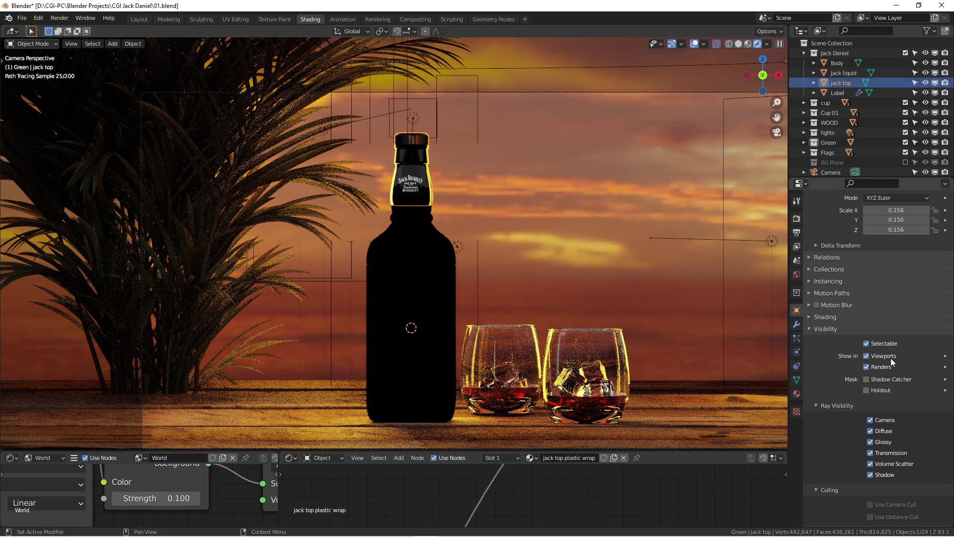
pyautogui.click(867, 389)
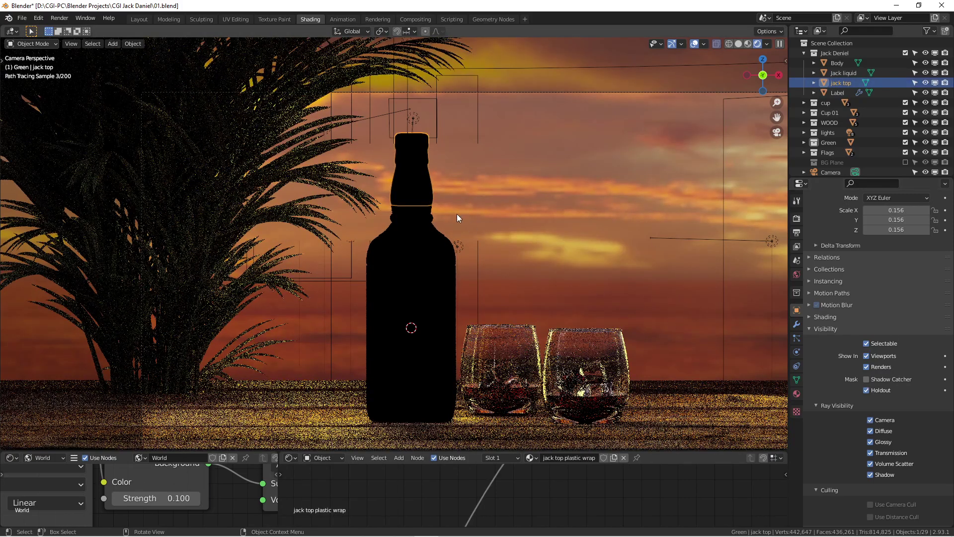
# Enable Holdout for both whiskey glasses, cup and cup.001.
pyautogui.click(505, 336)
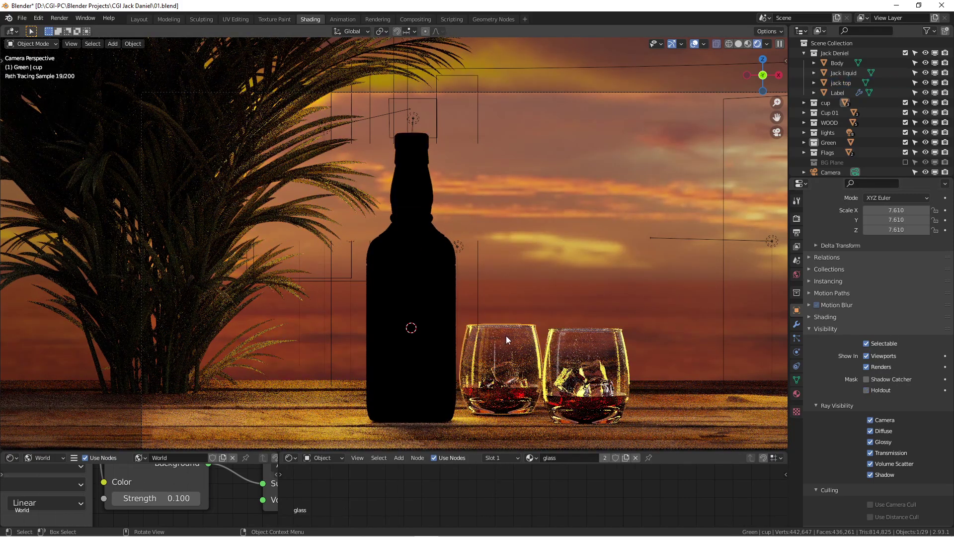
pyautogui.click(867, 390)
pyautogui.click(582, 341)
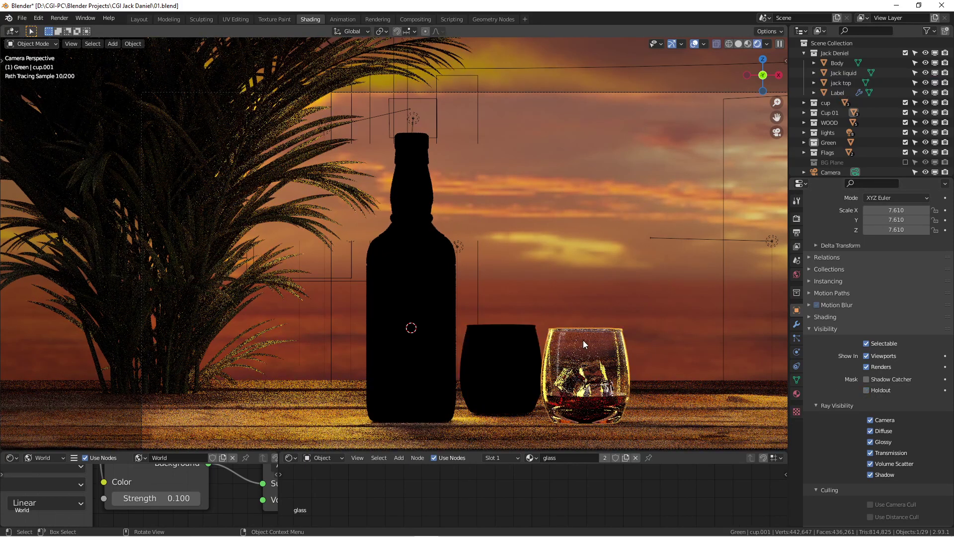
pyautogui.click(866, 390)
# Examine the held-out bottle and glasses up close, from the front and through the camera.
pyautogui.scroll(-1, 535, 235)
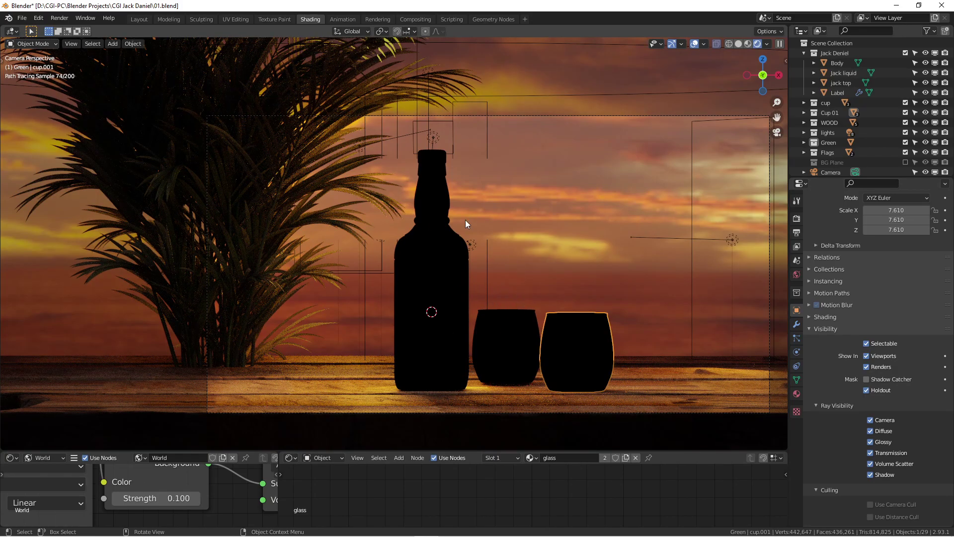
pyautogui.scroll(2, 440, 273)
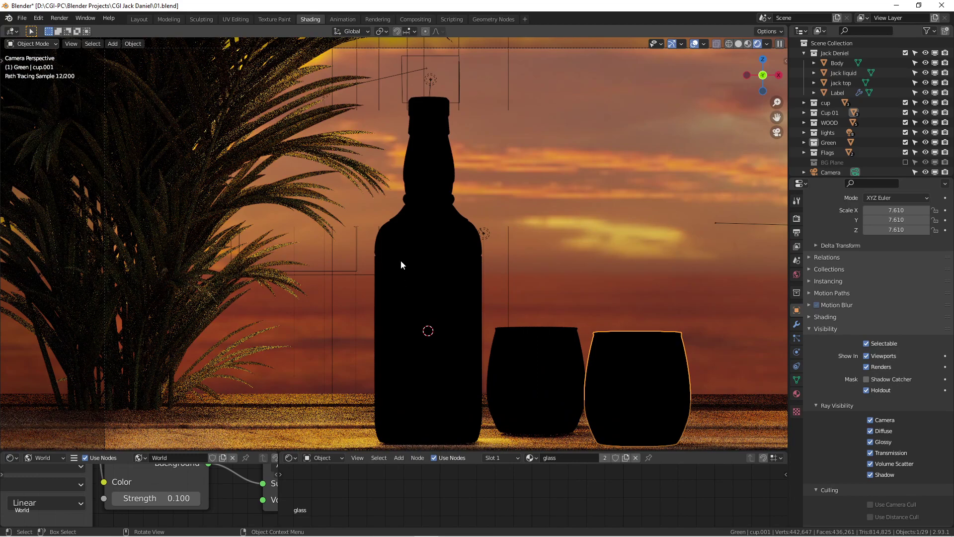
pyautogui.scroll(-2, 554, 241)
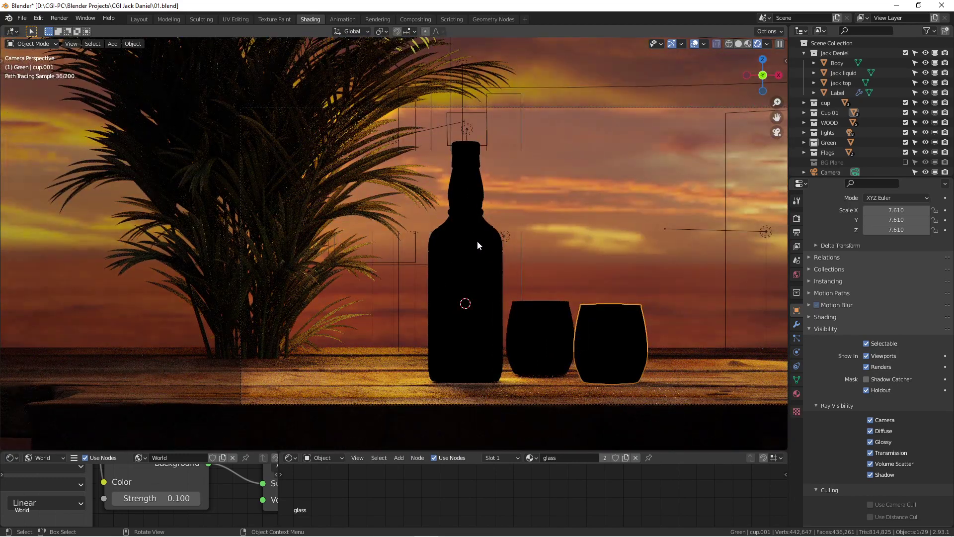
pyautogui.scroll(1, 454, 216)
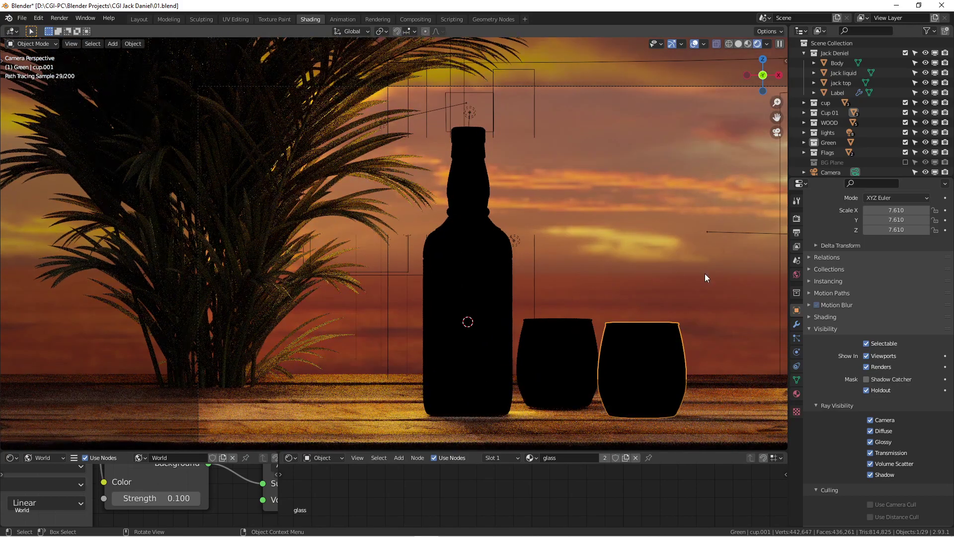
pyautogui.moveTo(658, 296)
pyautogui.mouseDown(button='middle')
pyautogui.moveTo(514, 219)
pyautogui.moveTo(396, 186)
pyautogui.moveTo(496, 126)
pyautogui.mouseUp(button='middle')
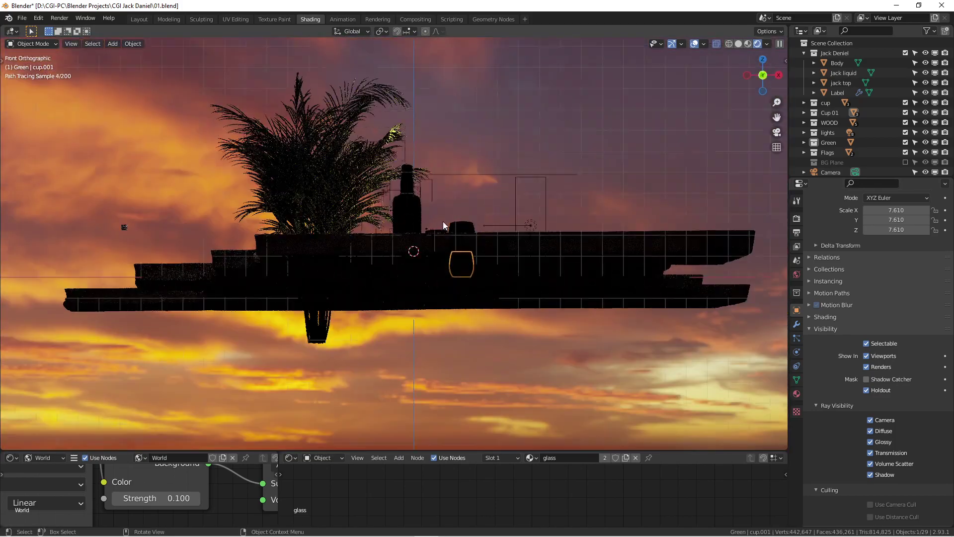
pyautogui.press('KP_0')
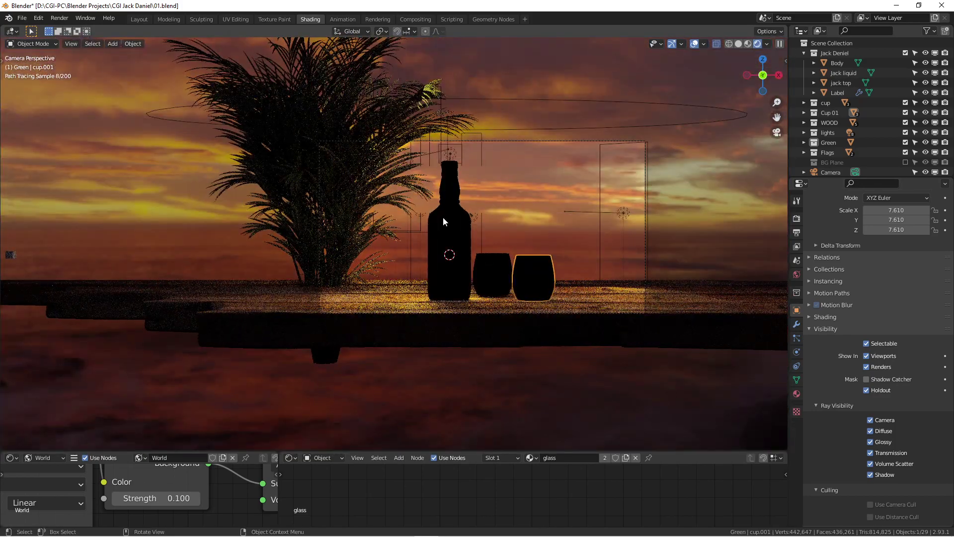
pyautogui.scroll(2, 443, 216)
pyautogui.keyDown('shift'); pyautogui.moveTo(542, 227); pyautogui.dragTo(502, 243, button='middle'); pyautogui.keyUp('shift')
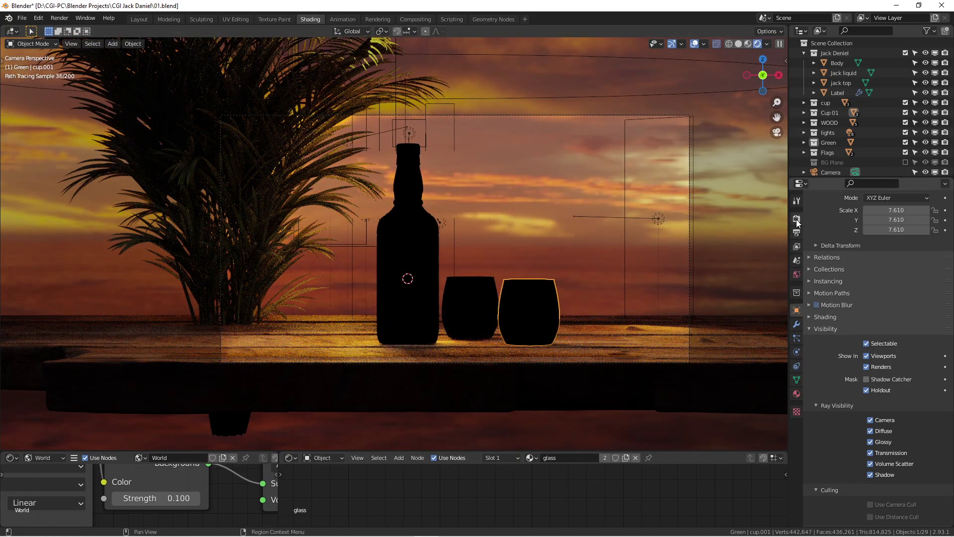
# Enable the transparent film background in the Cycles render settings and view the cut-out bottle and glasses.
pyautogui.click(797, 246)
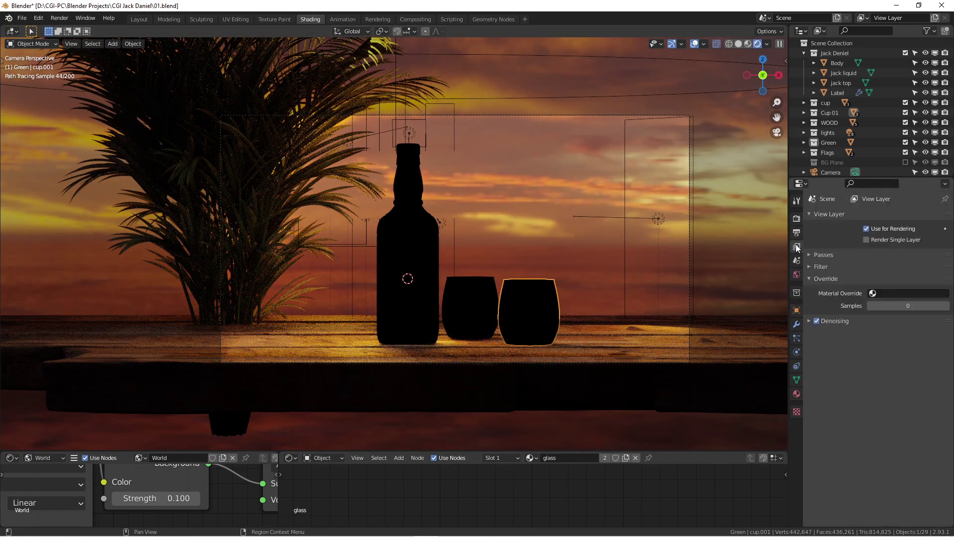
pyautogui.click(797, 220)
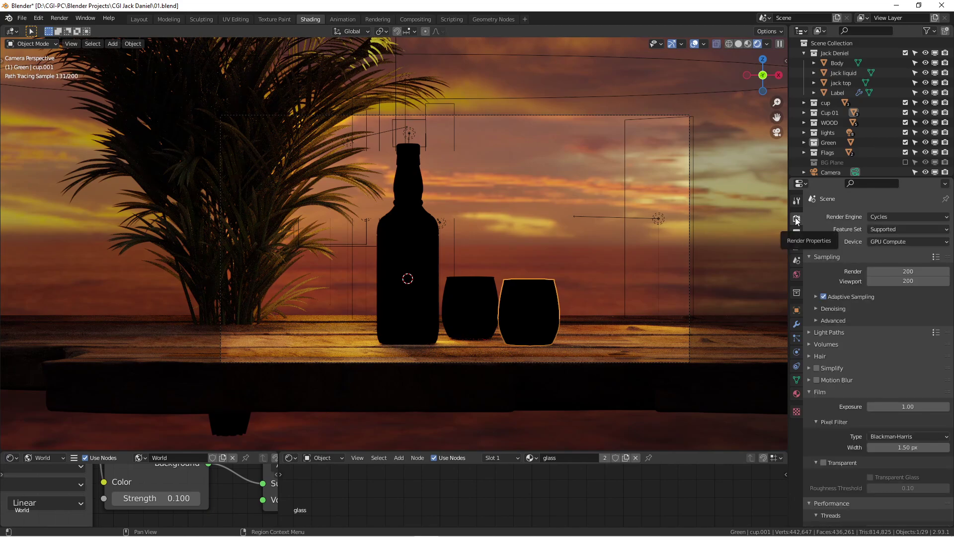
pyautogui.scroll(-3, 814, 395)
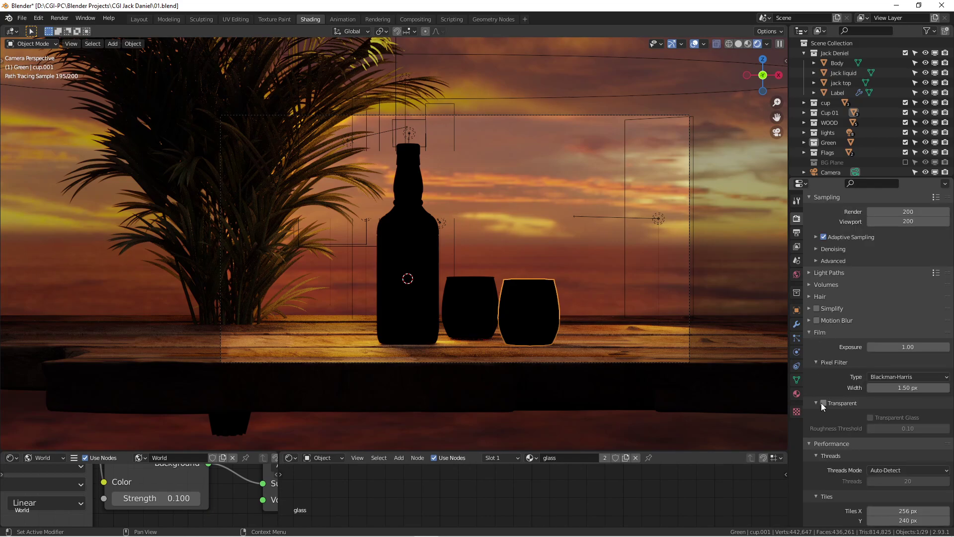
pyautogui.click(824, 403)
pyautogui.moveTo(530, 291)
pyautogui.mouseDown(button='middle')
pyautogui.moveTo(533, 240)
pyautogui.moveTo(549, 270)
pyautogui.moveTo(482, 252)
pyautogui.moveTo(361, 173)
pyautogui.moveTo(306, 159)
pyautogui.moveTo(362, 128)
pyautogui.moveTo(511, 160)
pyautogui.moveTo(470, 133)
pyautogui.moveTo(386, 144)
pyautogui.moveTo(509, 182)
pyautogui.moveTo(517, 222)
pyautogui.mouseUp(button='middle')
pyautogui.scroll(4, 413, 203)
pyautogui.moveTo(464, 197)
pyautogui.mouseDown(button='middle')
pyautogui.moveTo(498, 220)
pyautogui.moveTo(485, 228)
pyautogui.moveTo(494, 272)
pyautogui.moveTo(478, 217)
pyautogui.moveTo(543, 211)
pyautogui.moveTo(410, 168)
pyautogui.mouseUp(button='middle')
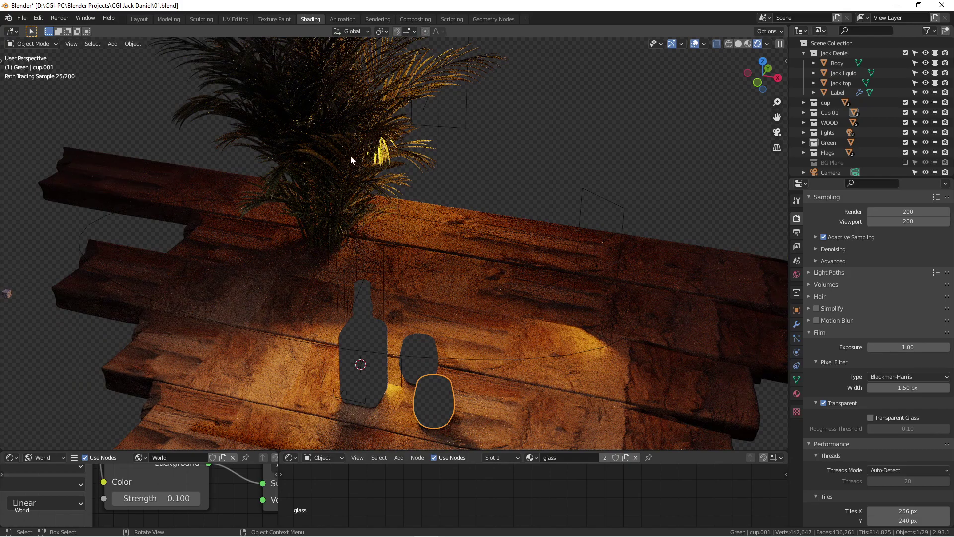
pyautogui.moveTo(487, 170)
pyautogui.mouseDown(button='middle')
pyautogui.moveTo(518, 154)
pyautogui.moveTo(486, 178)
pyautogui.mouseUp(button='middle')
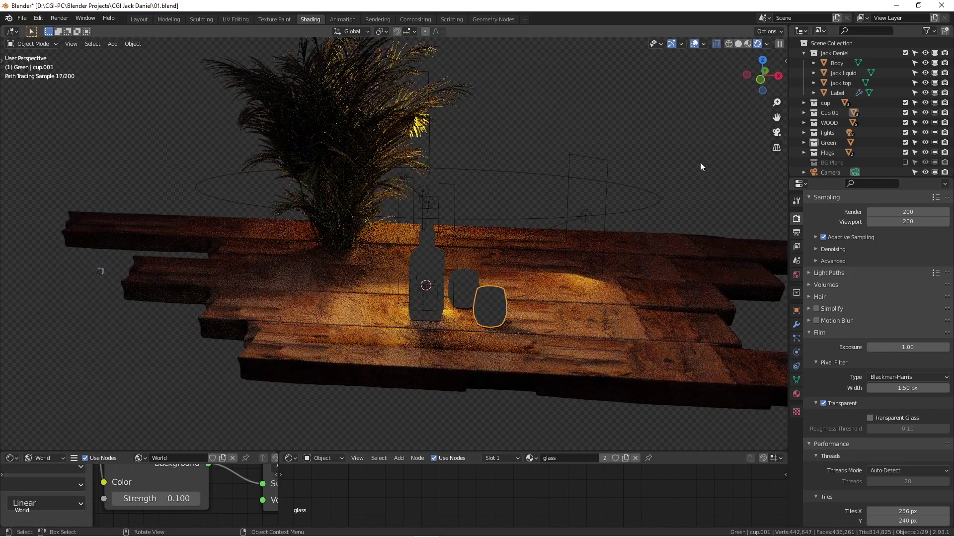
# Include the BG Plane collection in the view layer and look through the camera at the held-out objects.
pyautogui.click(906, 162)
pyautogui.moveTo(503, 157)
pyautogui.mouseDown(button='middle')
pyautogui.moveTo(461, 197)
pyautogui.moveTo(475, 185)
pyautogui.moveTo(461, 173)
pyautogui.moveTo(470, 163)
pyautogui.mouseUp(button='middle')
pyautogui.scroll(1, 470, 163)
pyautogui.press('KP_1')
pyautogui.scroll(4, 456, 197)
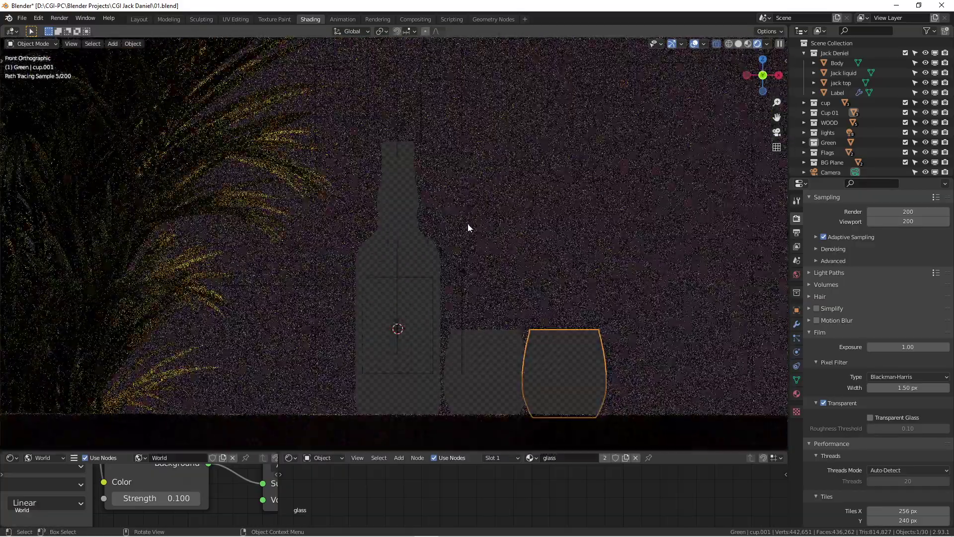
pyautogui.press('KP_0')
pyautogui.scroll(3, 470, 229)
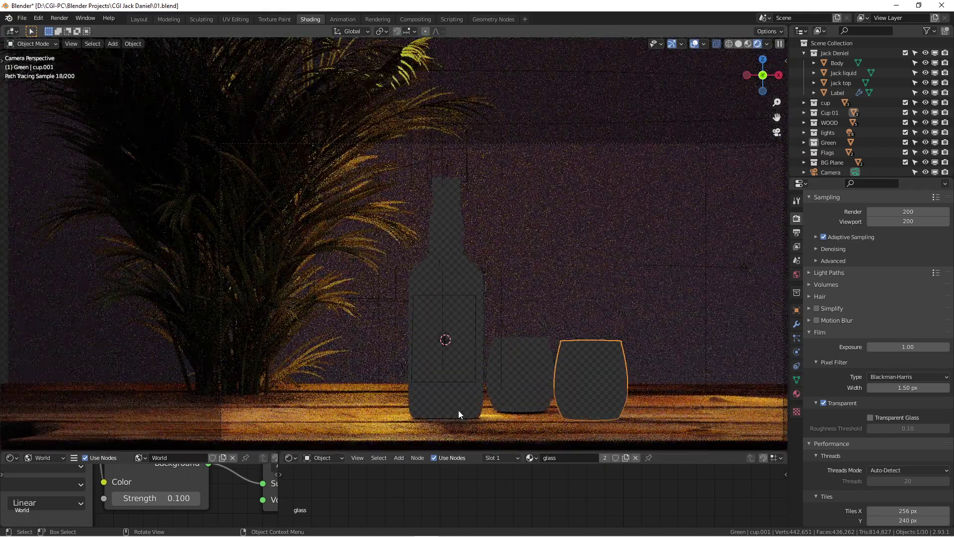
# Render the camera view with the bottle and both glasses held out.
pyautogui.click(523, 365)
pyautogui.click(583, 372)
pyautogui.click(451, 365)
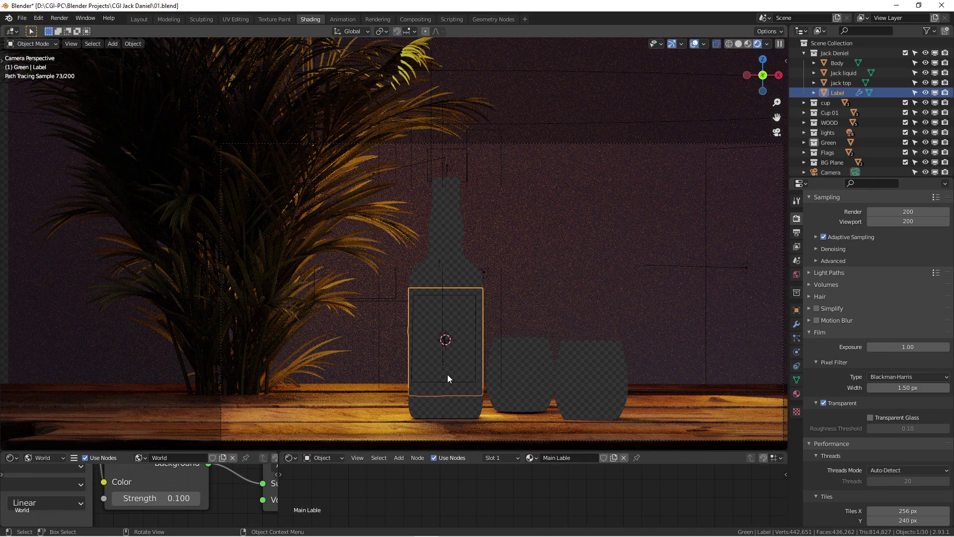
pyautogui.click(567, 375)
pyautogui.press('F12')
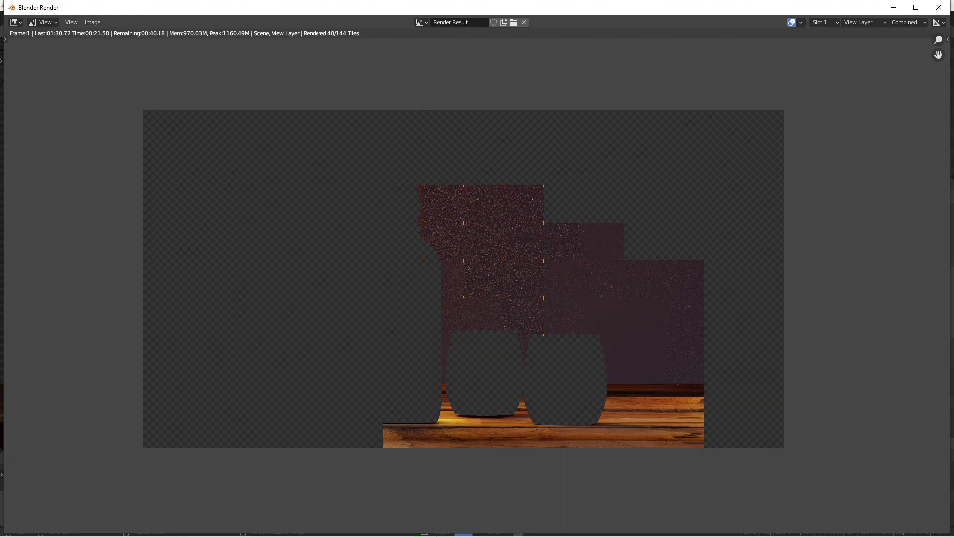
# Switch to Photoshop, hide the render layer and show the untitled layer containing the holdout render.
pyautogui.moveTo(953, 62); pyautogui.dragTo(309, 0)
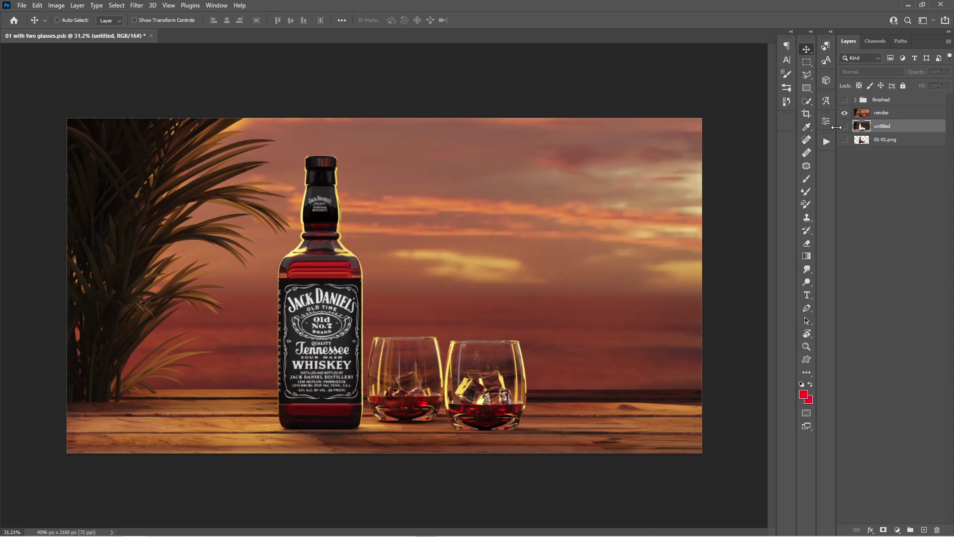
pyautogui.click(845, 113)
pyautogui.click(844, 113)
pyautogui.click(844, 113)
pyautogui.click(844, 127)
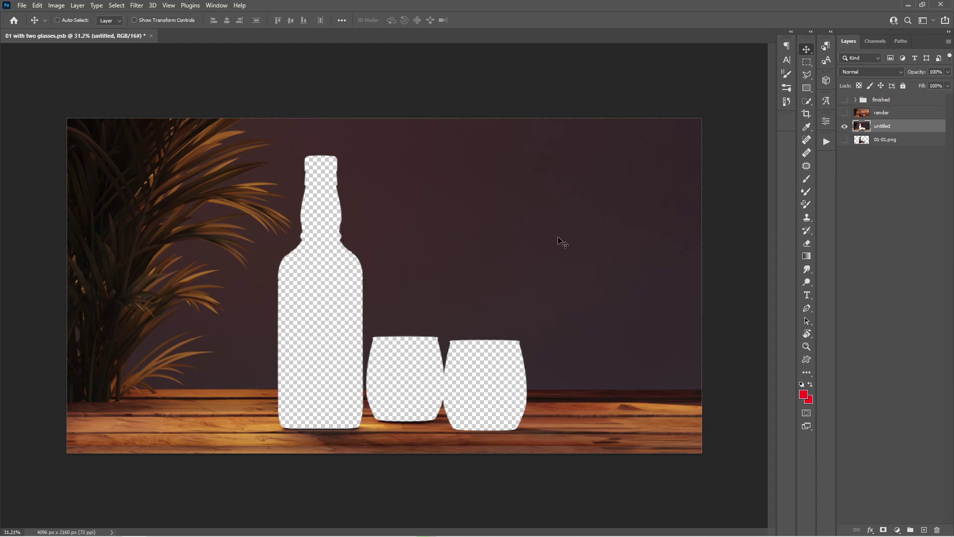
# Mask the render layer with the inverted outline of the untitled layer, isolating the bottle and glasses, and hide the untitled layer.
pyautogui.keyDown('ctrl'); pyautogui.click(862, 128); pyautogui.keyUp('ctrl')
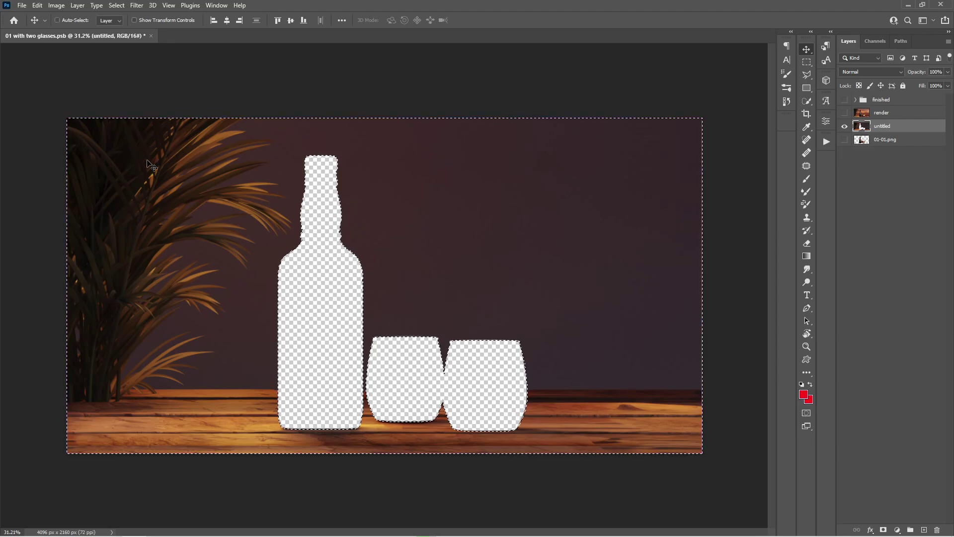
pyautogui.click(846, 113)
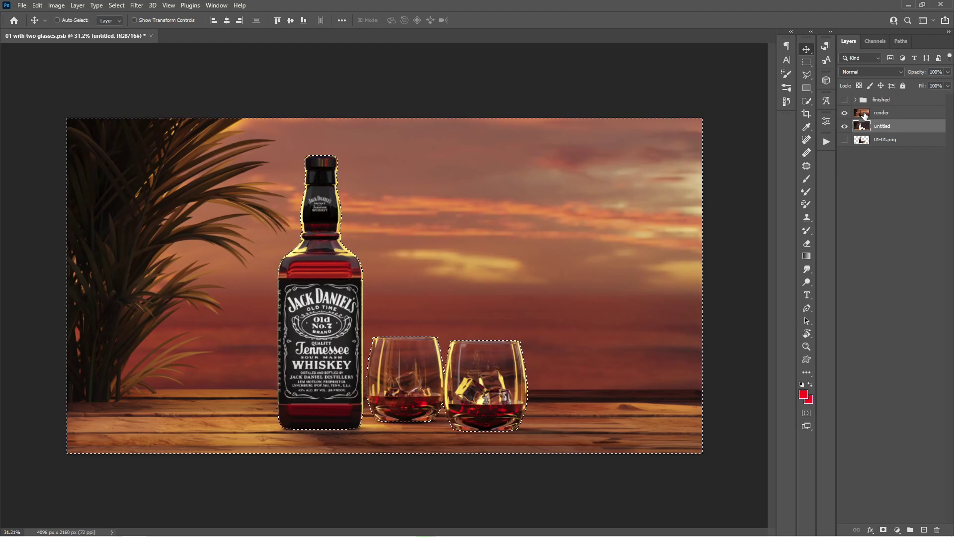
pyautogui.click(865, 114)
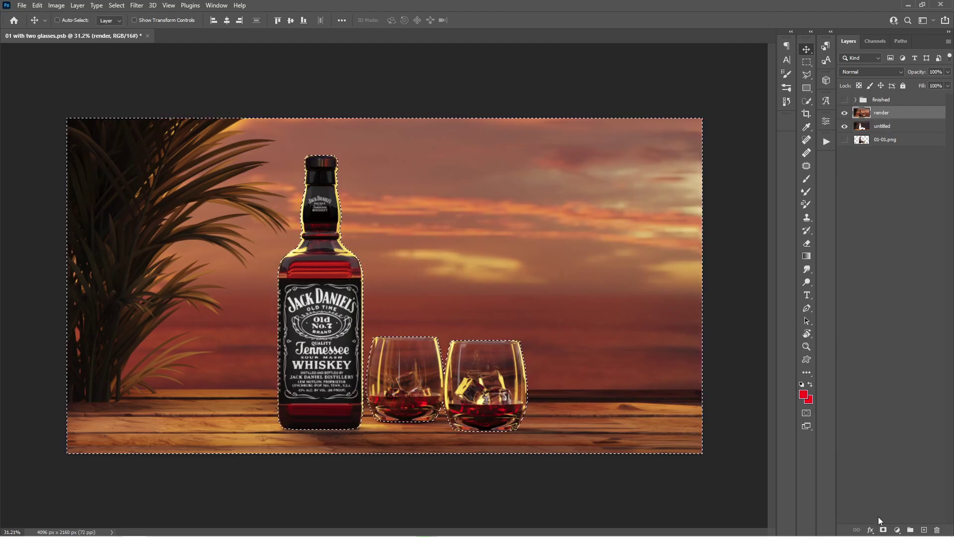
pyautogui.click(884, 530)
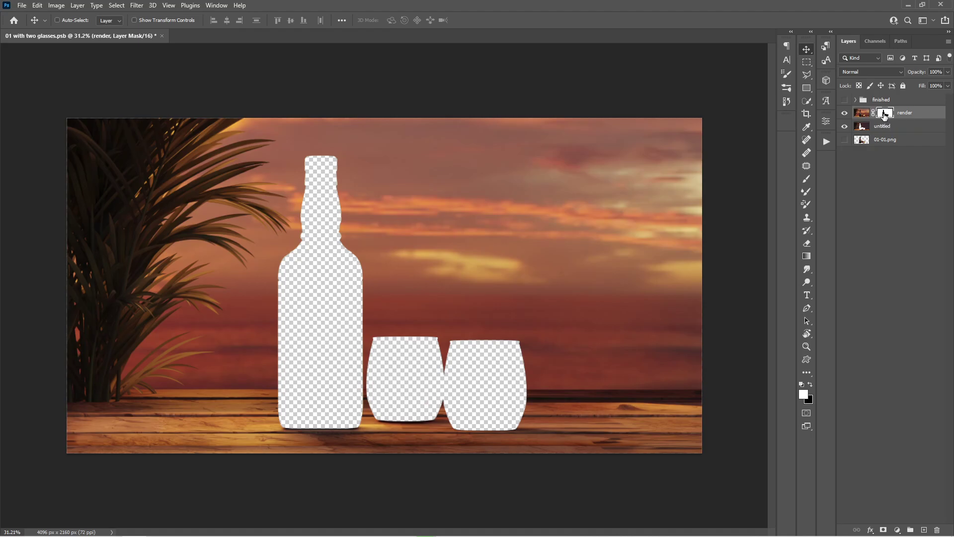
pyautogui.hotkey('ctrl', 'i')
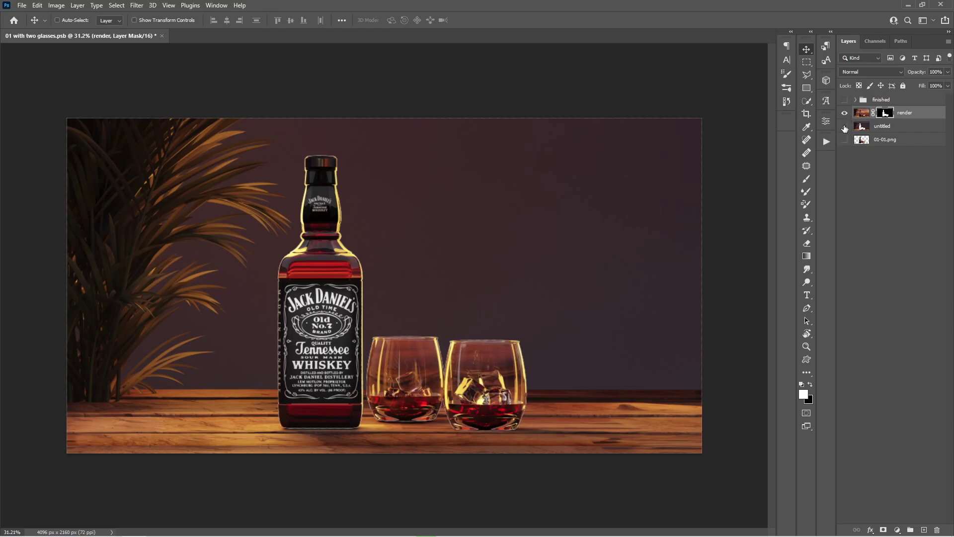
pyautogui.click(845, 127)
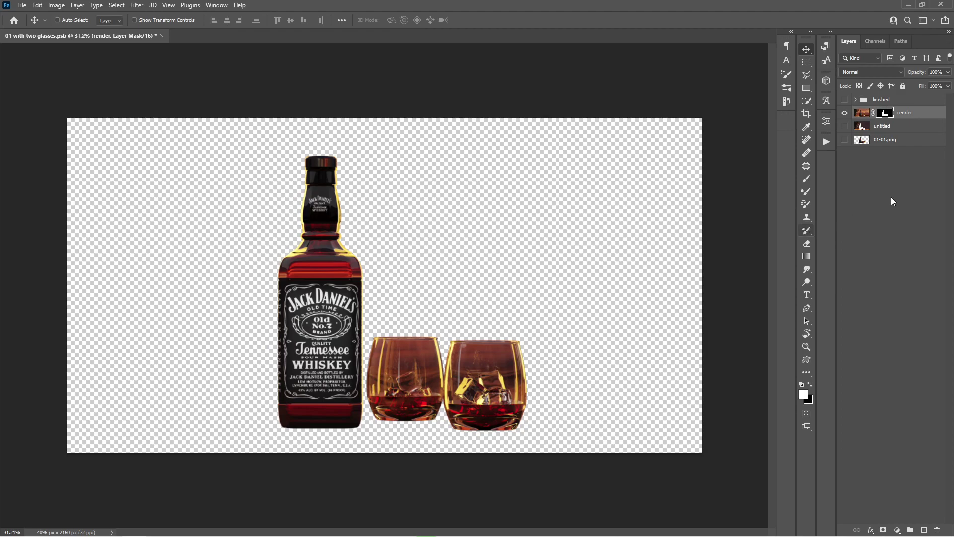
# Duplicate the masked render layer directly below itself and delete the copy's layer mask.
pyautogui.click(862, 113)
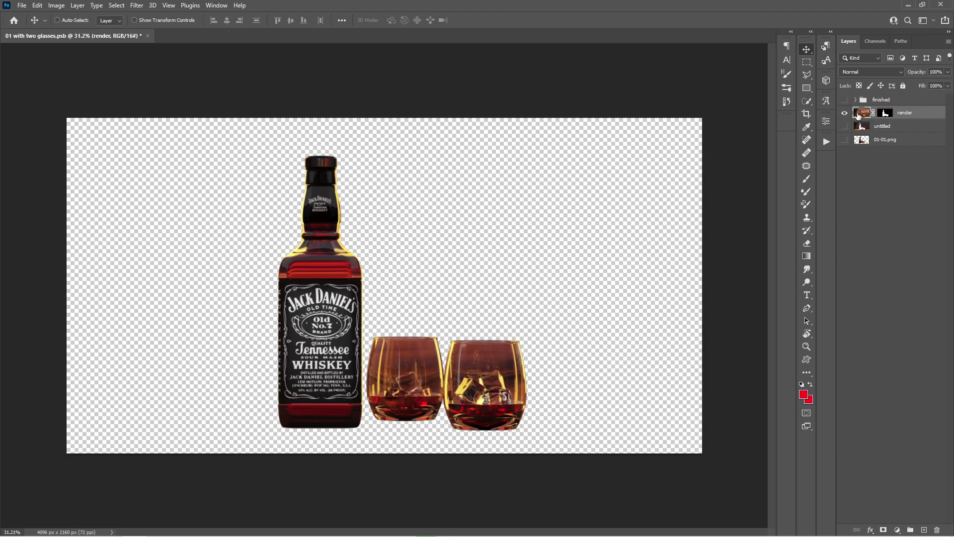
pyautogui.moveTo(865, 115); pyautogui.dragTo(866, 118)
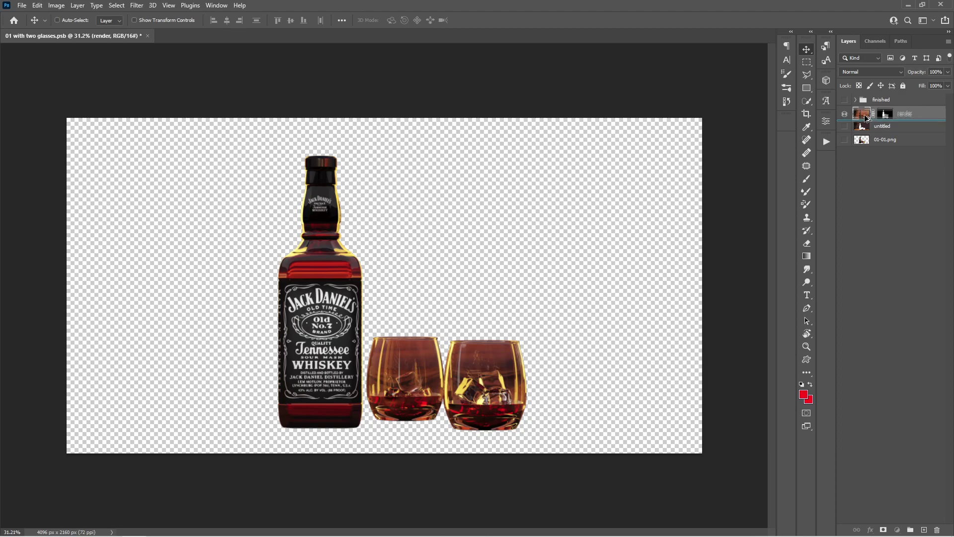
pyautogui.keyDown('alt'); pyautogui.moveTo(867, 118); pyautogui.dragTo(866, 120); pyautogui.keyUp('alt')
pyautogui.click(888, 128)
pyautogui.rightClick(888, 129)
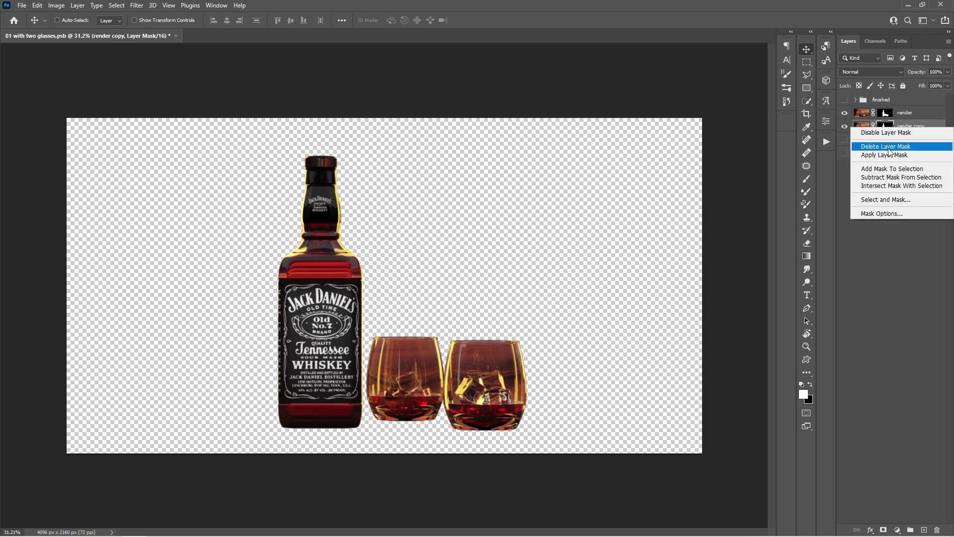
pyautogui.click(890, 148)
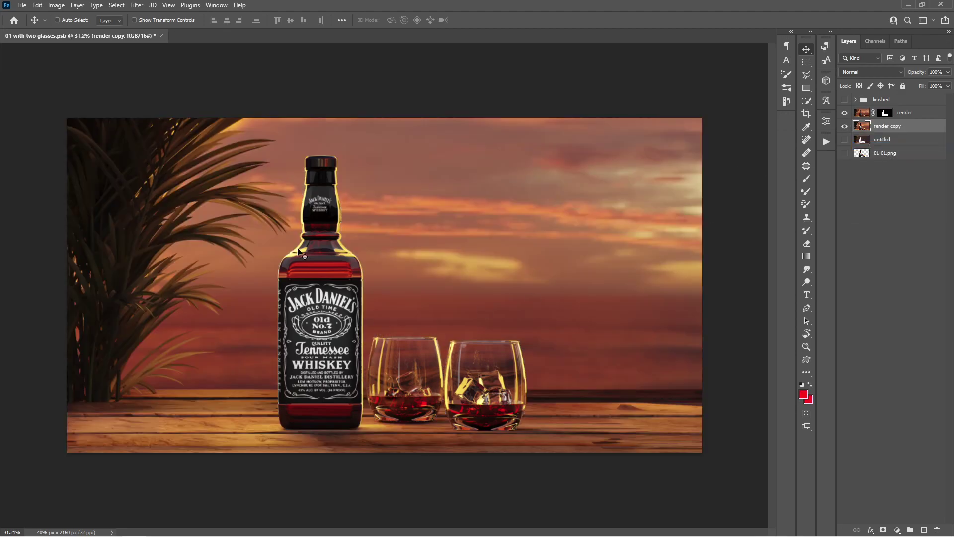
# Hide the masked render layer and load its mask as a selection around the bottle and glasses.
pyautogui.click(846, 113)
pyautogui.click(845, 127)
pyautogui.click(845, 127)
pyautogui.click(846, 113)
pyautogui.keyDown('ctrl'); pyautogui.click(884, 114); pyautogui.keyUp('ctrl')
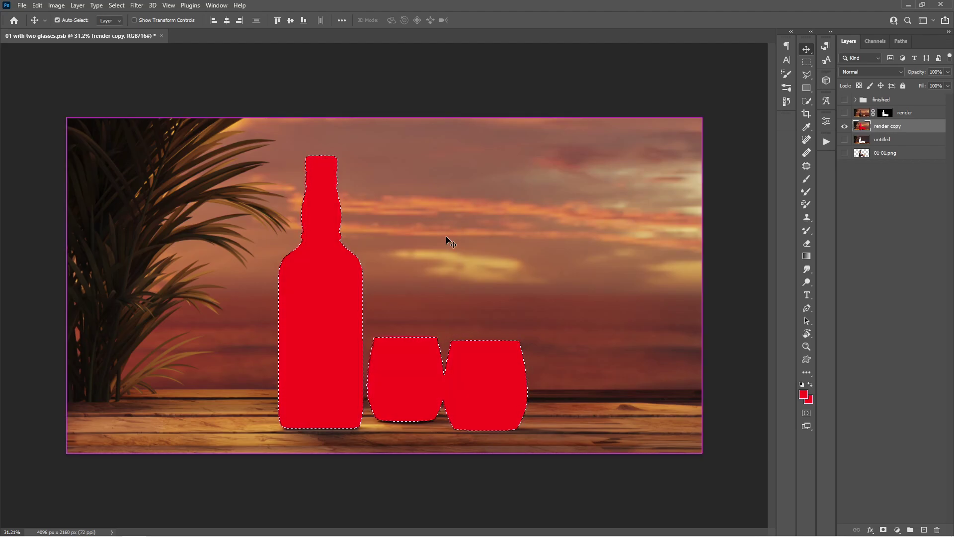
# Undo the red fill, apply a Content-Aware fill at 100% opacity to the selection on the render copy layer, and deselect.
pyautogui.hotkey('ctrl', 'z')
pyautogui.hotkey('shift', 'F5')
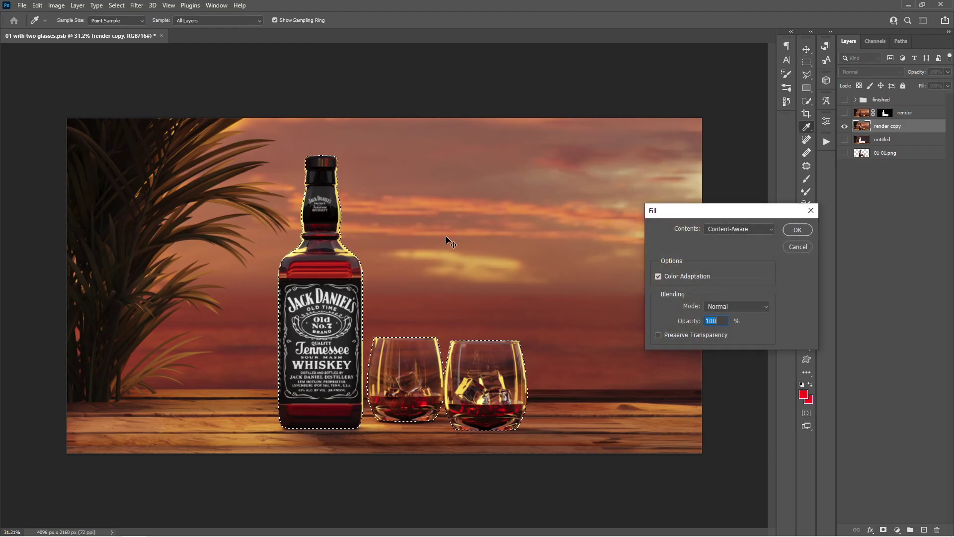
pyautogui.moveTo(709, 211); pyautogui.dragTo(550, 147)
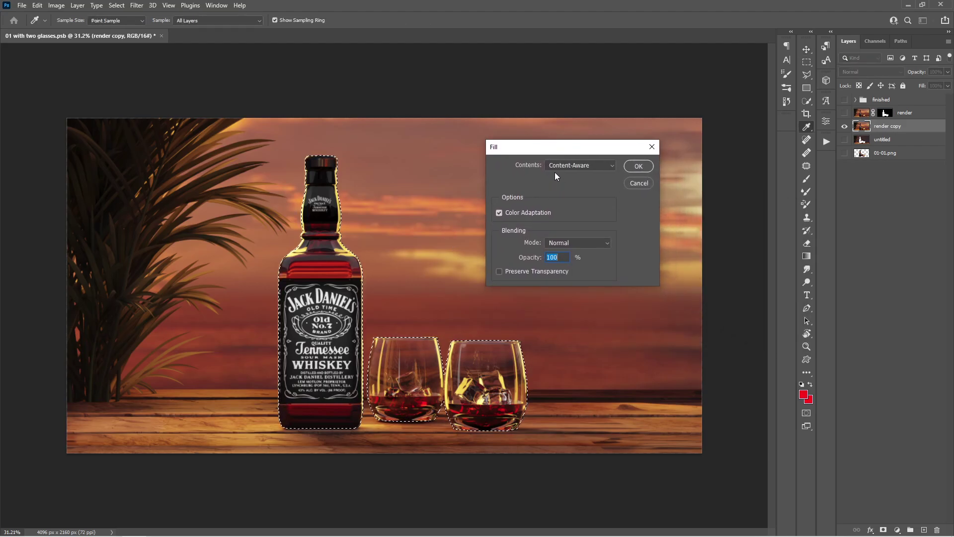
pyautogui.click(641, 167)
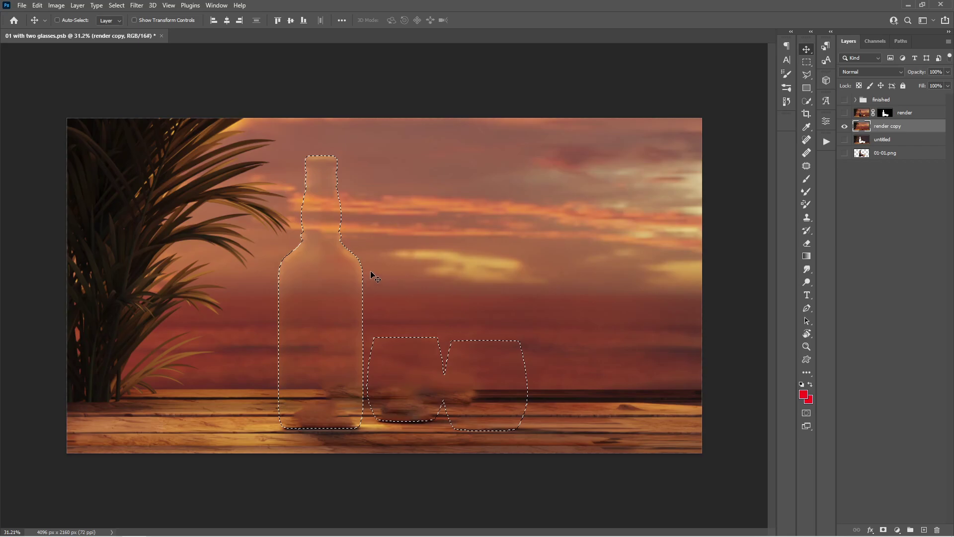
pyautogui.hotkey('ctrl', 'd')
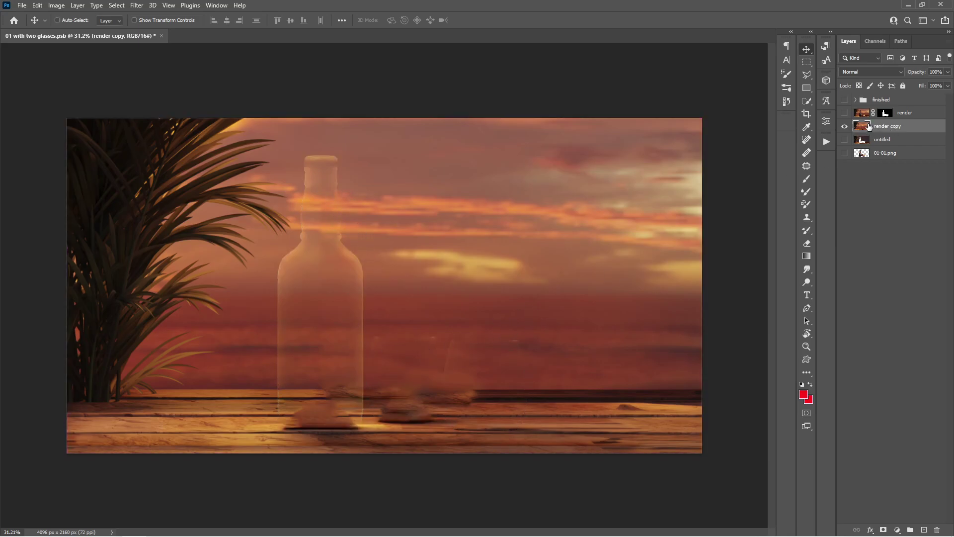
# Show the masked render layer over the filled background and compare the picture with and without it.
pyautogui.click(844, 113)
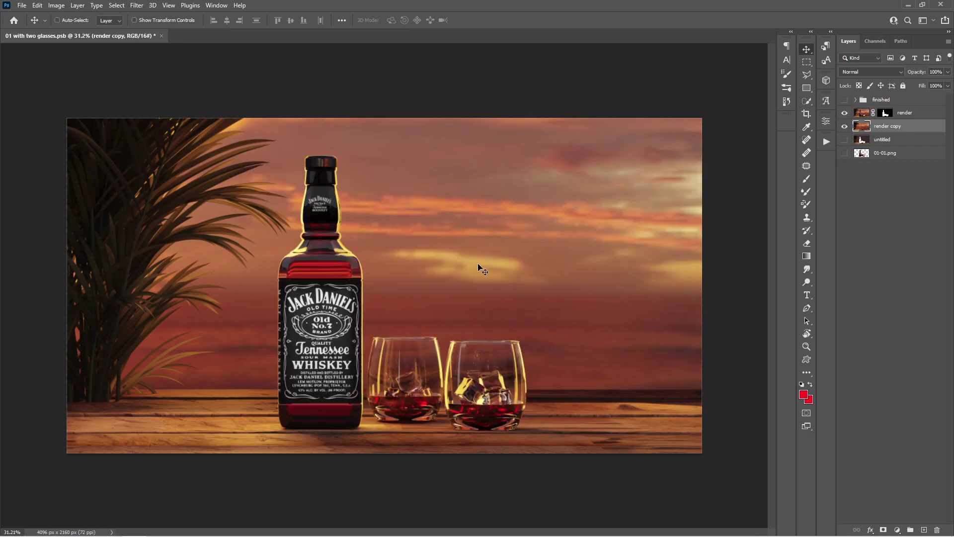
pyautogui.click(845, 114)
pyautogui.click(845, 113)
pyautogui.click(862, 117)
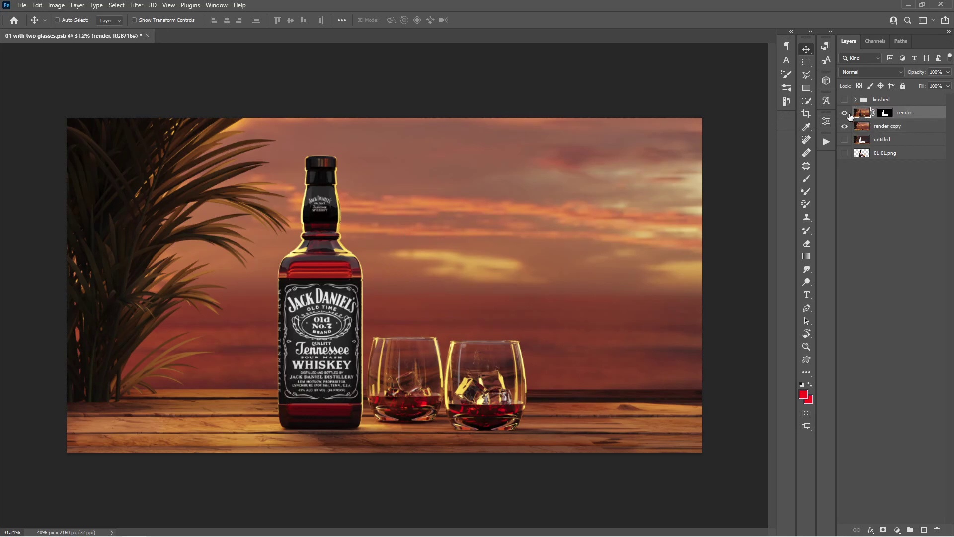
pyautogui.click(845, 114)
pyautogui.click(845, 114)
# Add a Curves adjustment above the render copy layer, darkening the midtones and placing an upper point at input 196, output 200.
pyautogui.click(867, 130)
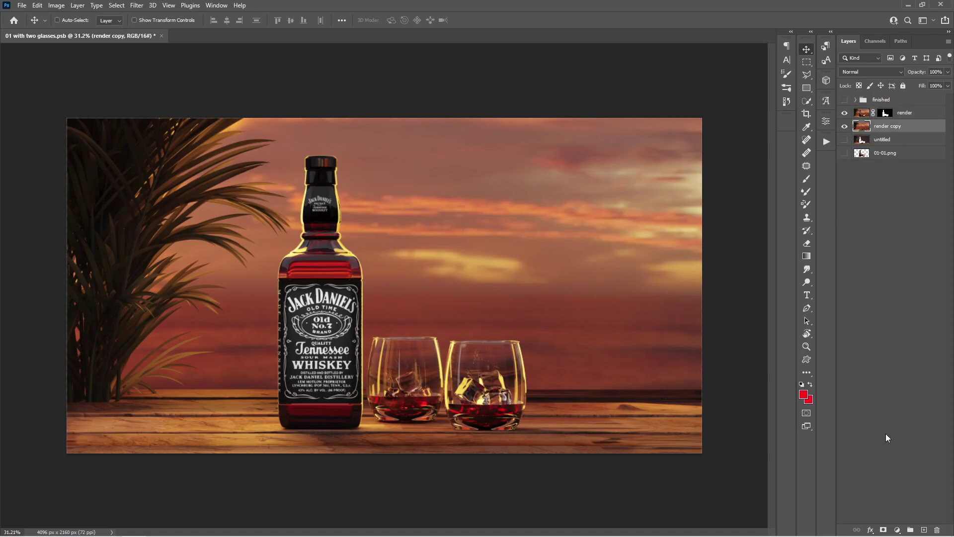
pyautogui.click(897, 530)
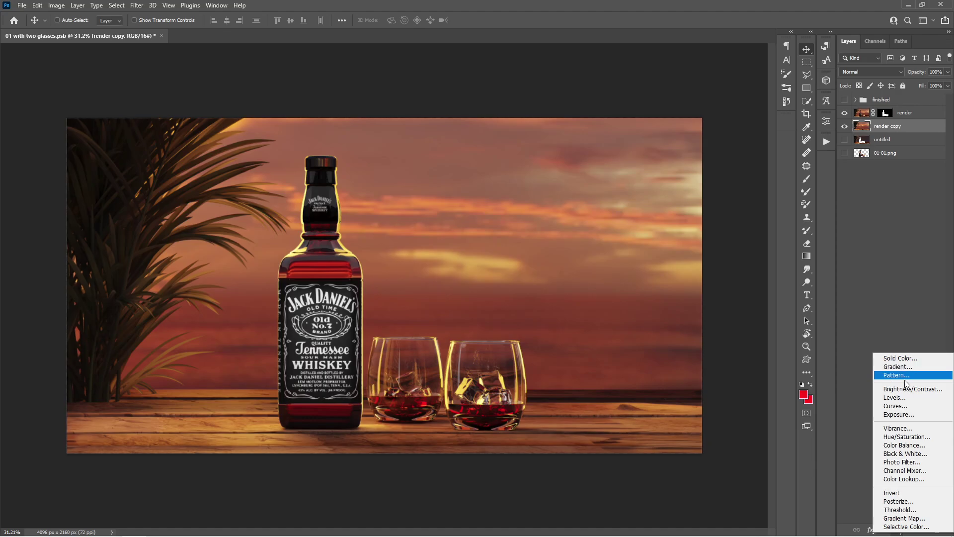
pyautogui.click(895, 406)
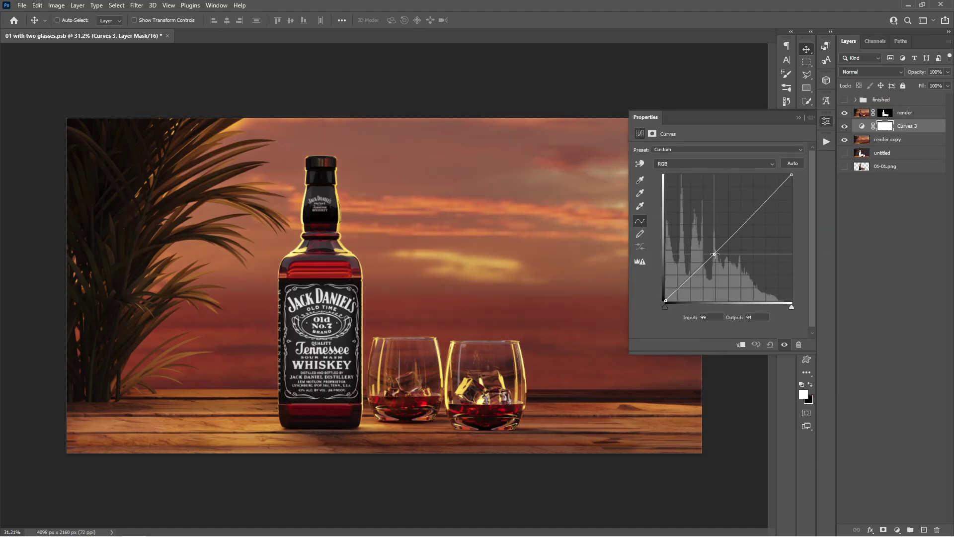
pyautogui.click(719, 256)
pyautogui.click(766, 203)
pyautogui.moveTo(766, 204); pyautogui.dragTo(762, 202)
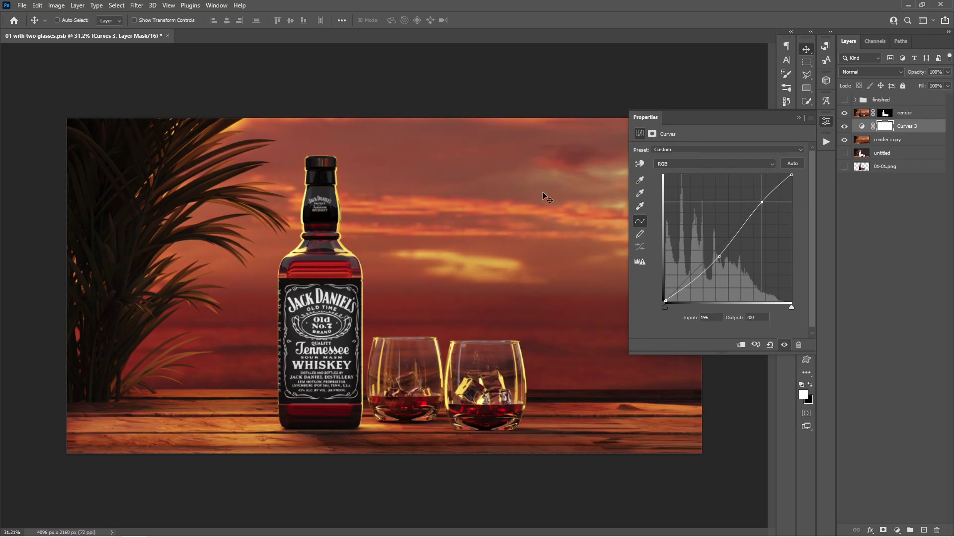
pyautogui.moveTo(719, 257); pyautogui.dragTo(718, 258)
pyautogui.click(827, 122)
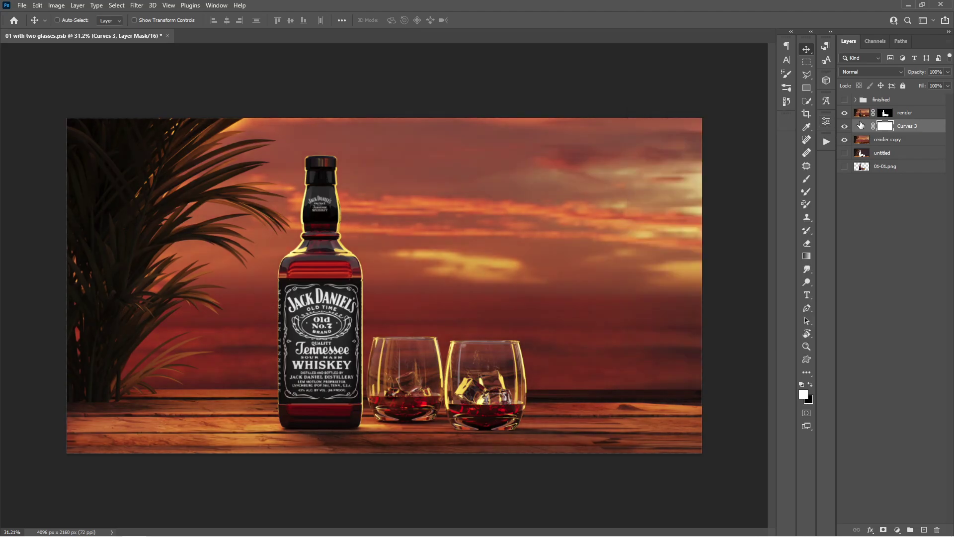
pyautogui.click(844, 126)
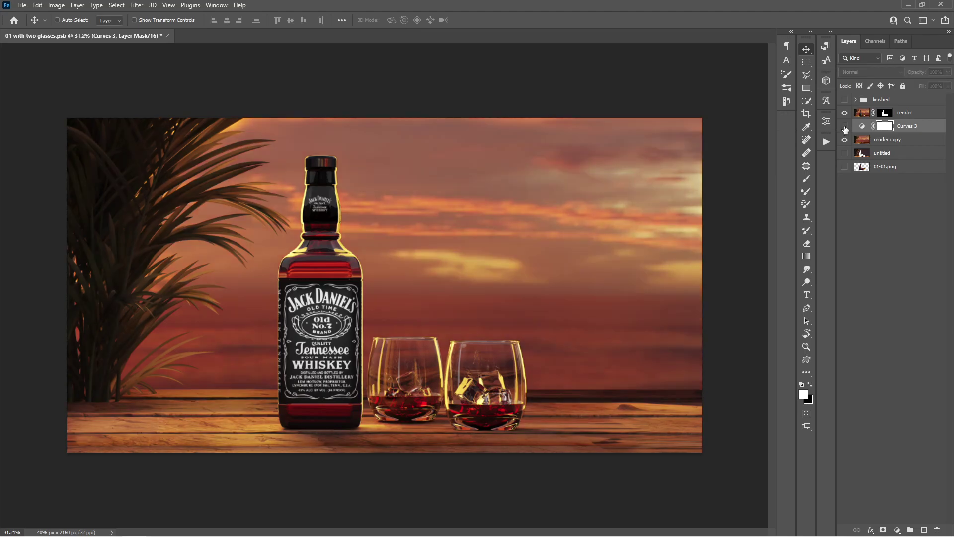
pyautogui.click(845, 126)
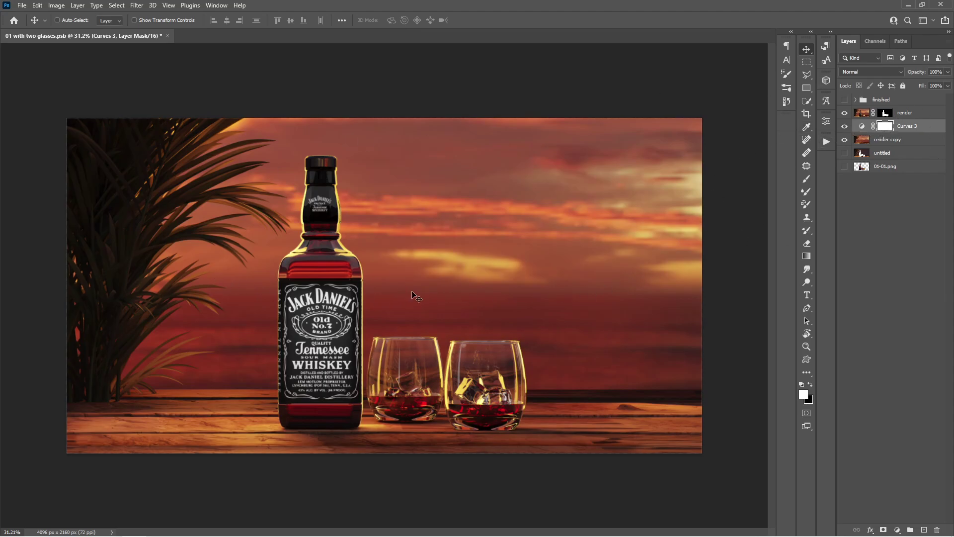
# Compare the picture with and without the Curves 3 adjustment on the background.
pyautogui.click(845, 126)
pyautogui.click(845, 127)
# Switch to the Blender scene and examine the holdout bottle and glasses on the wooden planks from several angles in the rendered view.
pyautogui.click(908, 5)
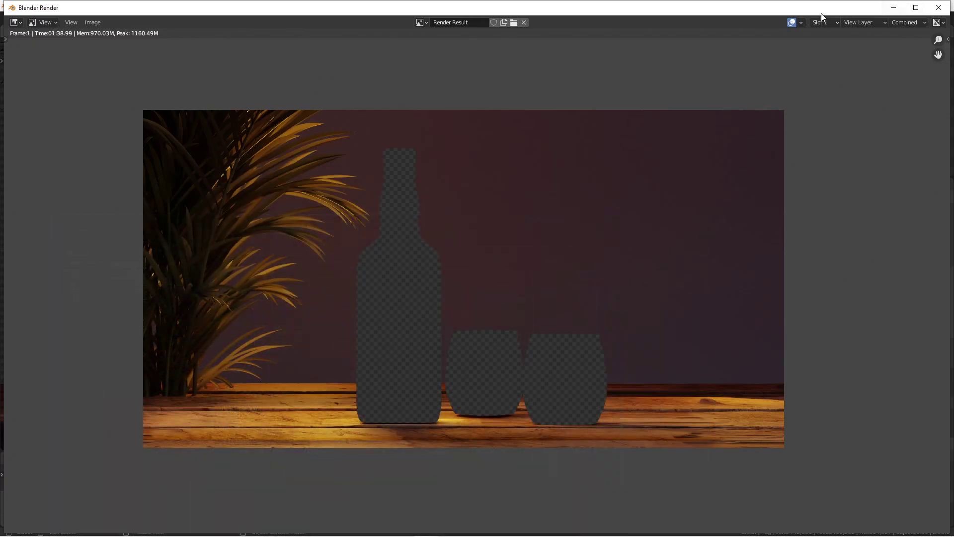
pyautogui.click(898, 6)
pyautogui.moveTo(476, 324)
pyautogui.mouseDown(button='middle')
pyautogui.moveTo(521, 322)
pyautogui.moveTo(493, 306)
pyautogui.moveTo(506, 292)
pyautogui.mouseUp(button='middle')
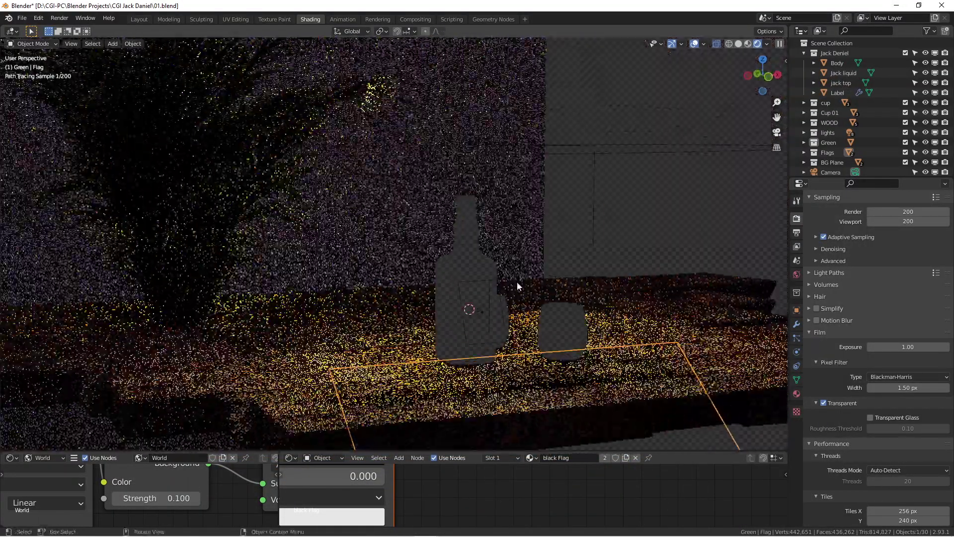
pyautogui.moveTo(669, 197); pyautogui.dragTo(545, 227, button='middle')
pyautogui.scroll(-3, 542, 228)
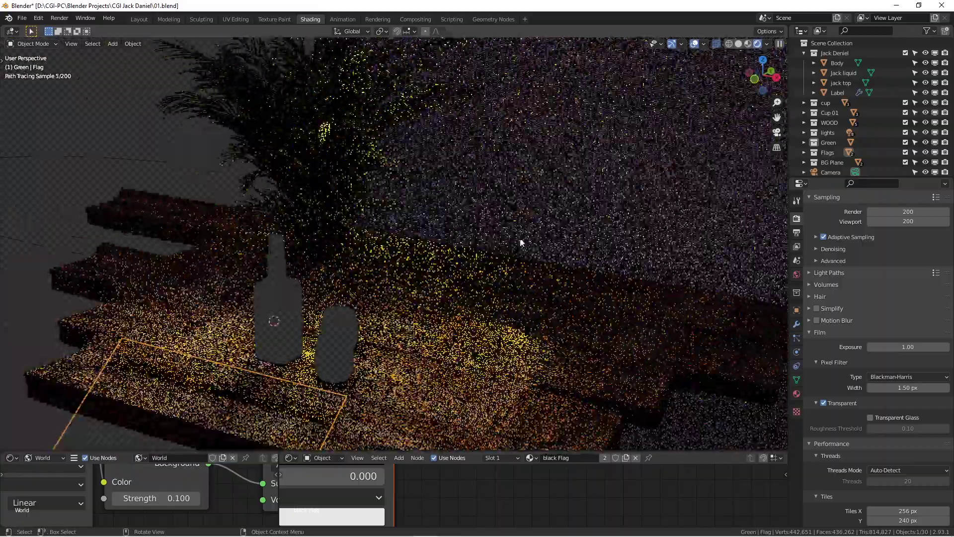
pyautogui.moveTo(489, 254)
pyautogui.mouseDown(button='middle')
pyautogui.moveTo(503, 243)
pyautogui.moveTo(496, 269)
pyautogui.moveTo(527, 236)
pyautogui.moveTo(518, 259)
pyautogui.mouseUp(button='middle')
pyautogui.scroll(4, 495, 268)
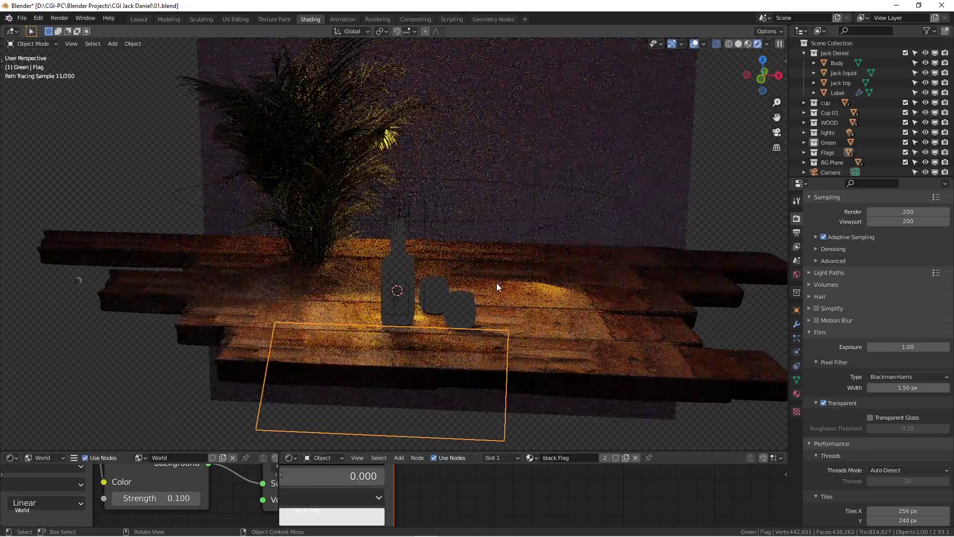
pyautogui.scroll(2, 492, 283)
pyautogui.moveTo(484, 289); pyautogui.dragTo(425, 304, button='middle')
pyautogui.scroll(-3, 427, 304)
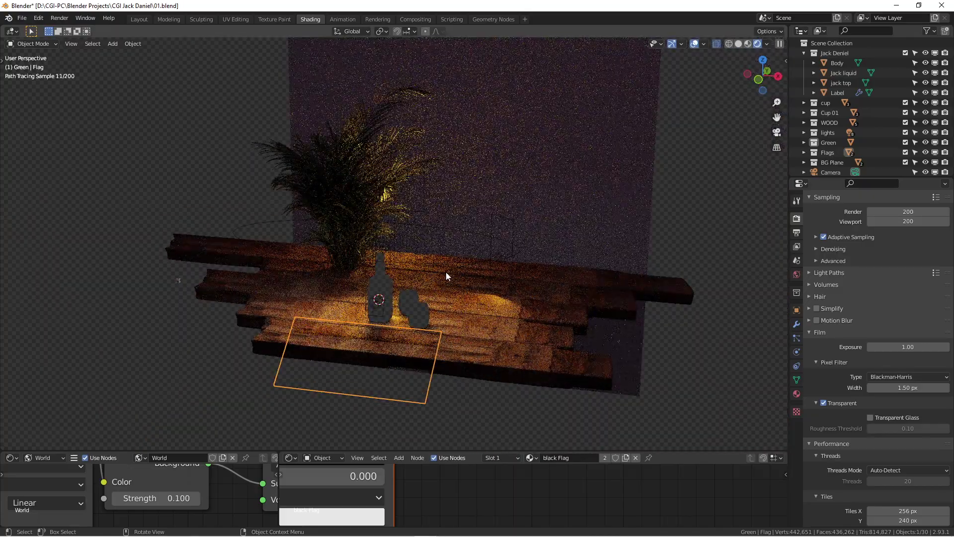
pyautogui.scroll(2, 446, 258)
pyautogui.scroll(3, 451, 242)
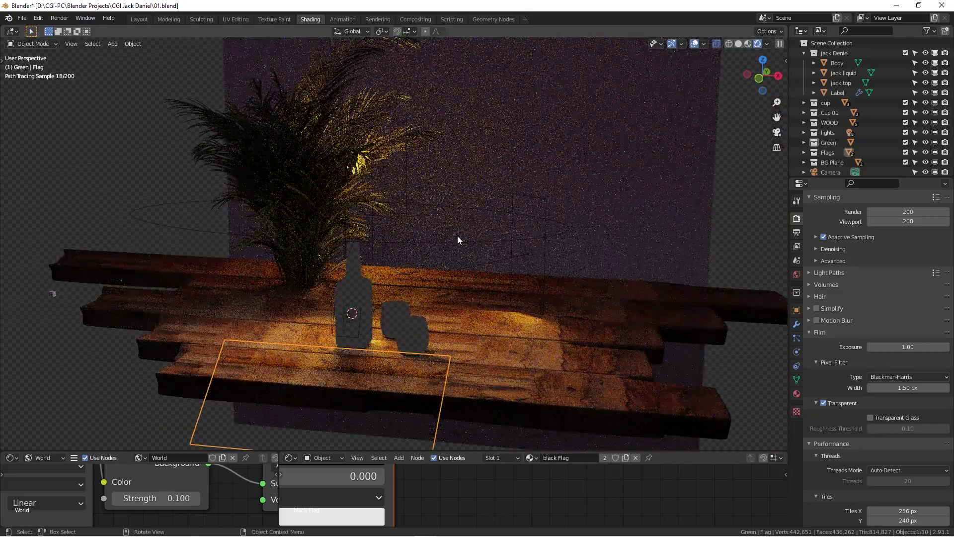
pyautogui.scroll(-2, 469, 233)
pyautogui.moveTo(469, 232); pyautogui.dragTo(457, 238, button='middle')
pyautogui.scroll(-2, 449, 241)
pyautogui.scroll(2, 450, 237)
pyautogui.scroll(2, 449, 236)
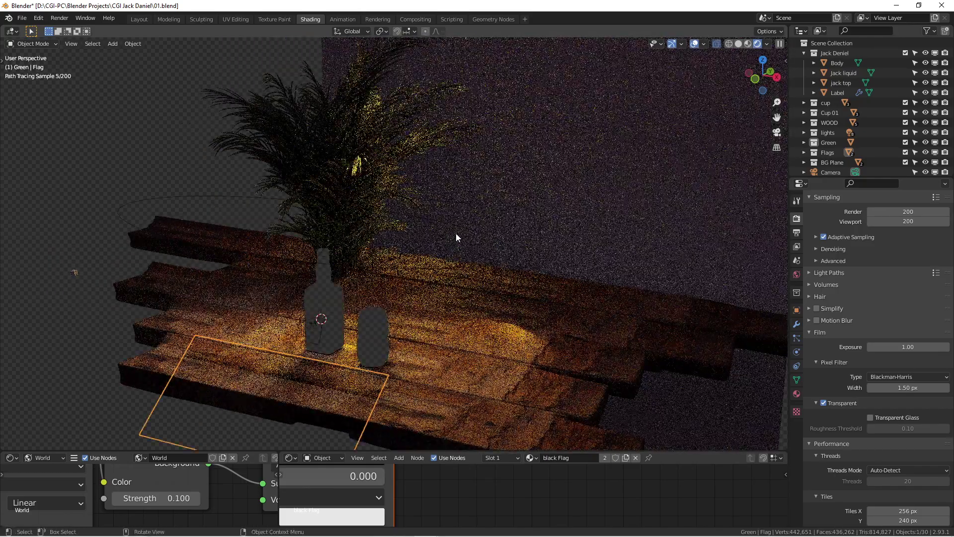
pyautogui.moveTo(458, 232); pyautogui.dragTo(462, 256, button='middle')
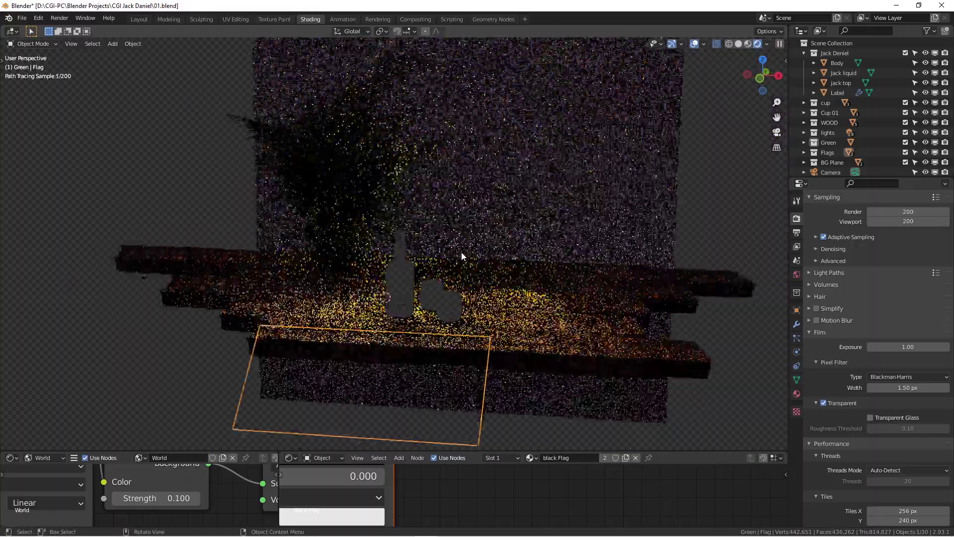
pyautogui.scroll(4, 462, 255)
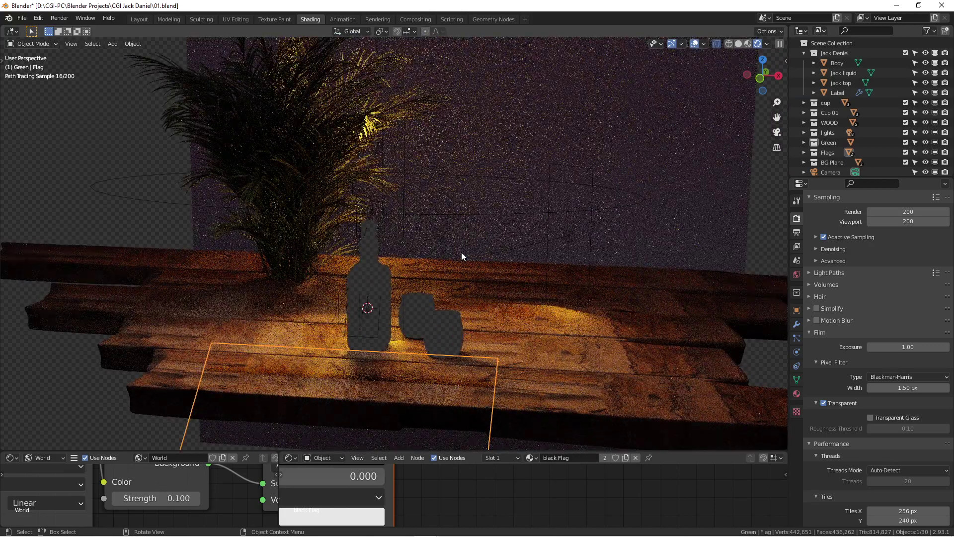